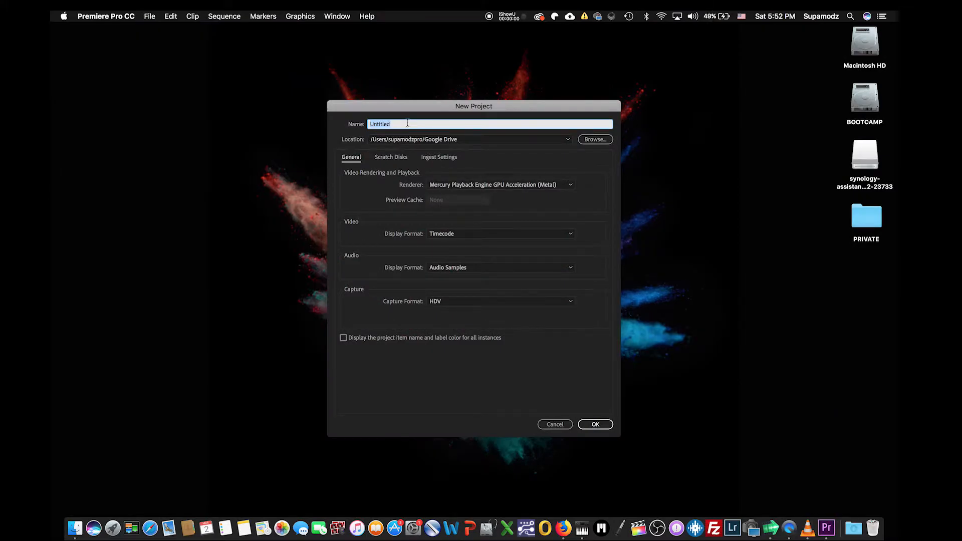
# - Create a project named Tutorial in the Google Drive folder, with HDV as the capture format
pyautogui.write('Tutorial')
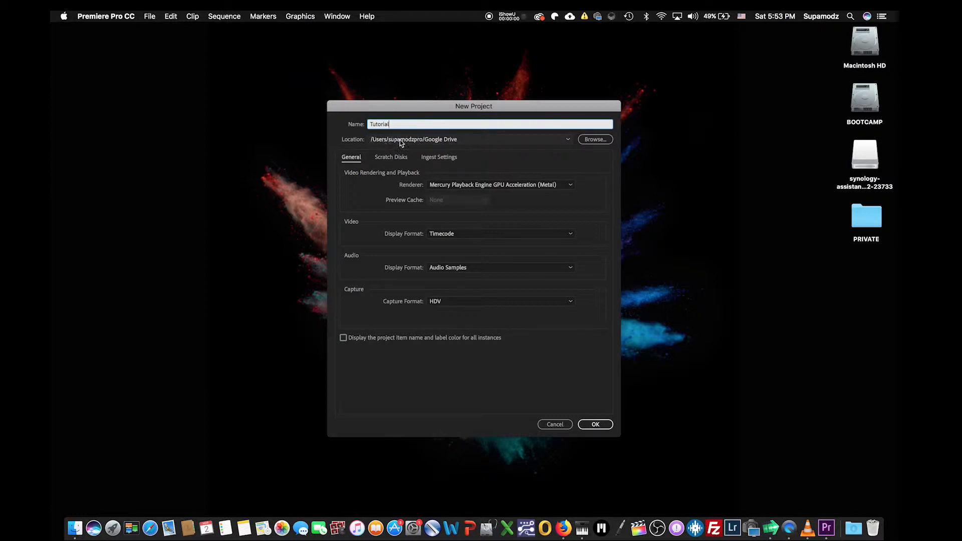
pyautogui.click(586, 141)
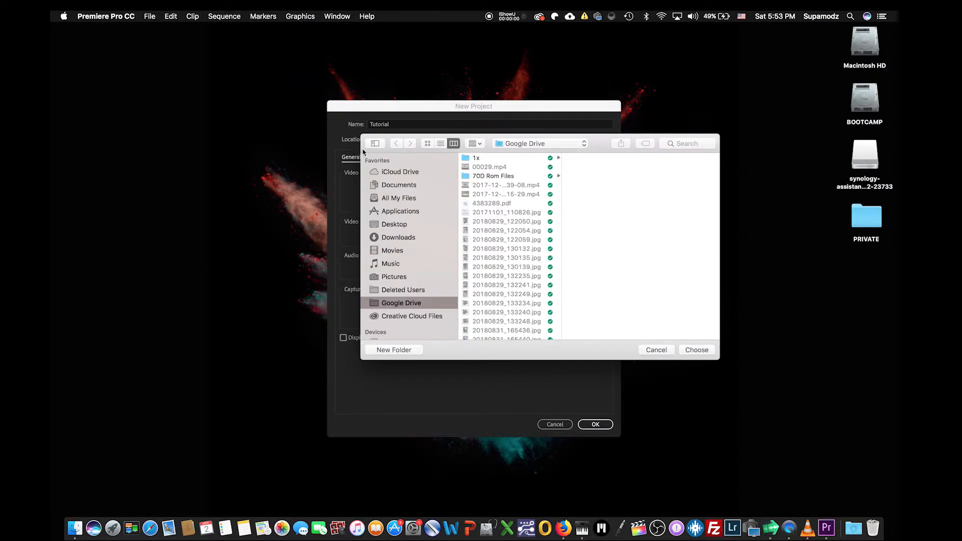
pyautogui.click(657, 350)
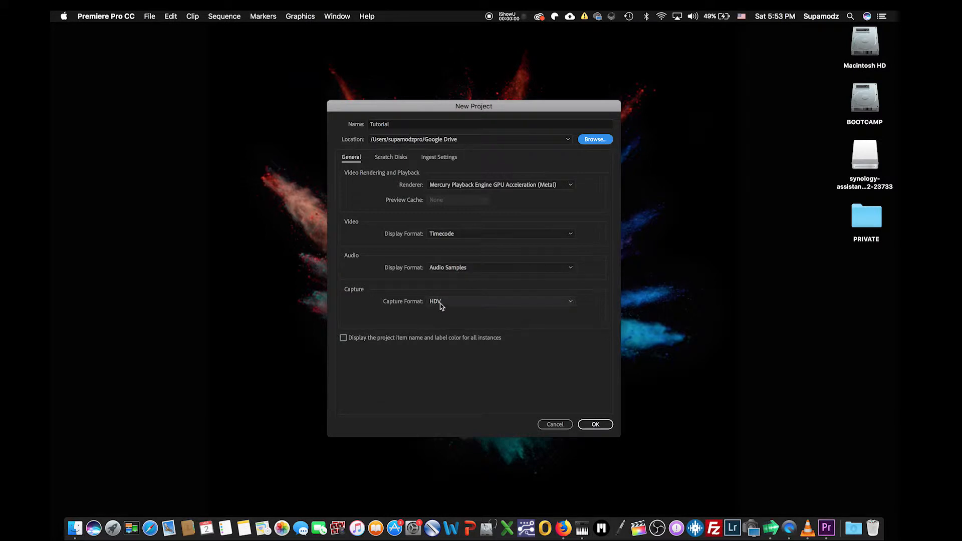
pyautogui.click(528, 306)
pyautogui.click(528, 306)
pyautogui.click(528, 308)
pyautogui.click(516, 303)
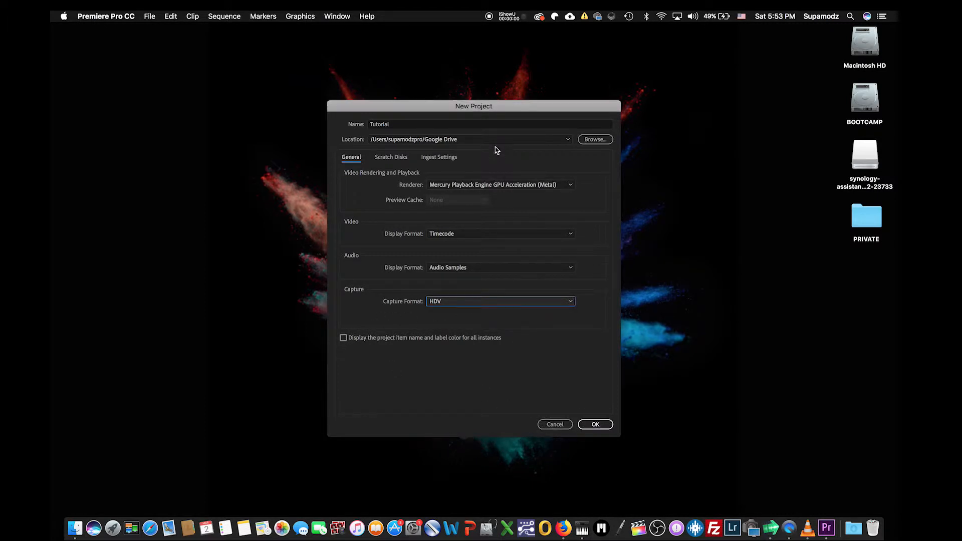
pyautogui.click(601, 423)
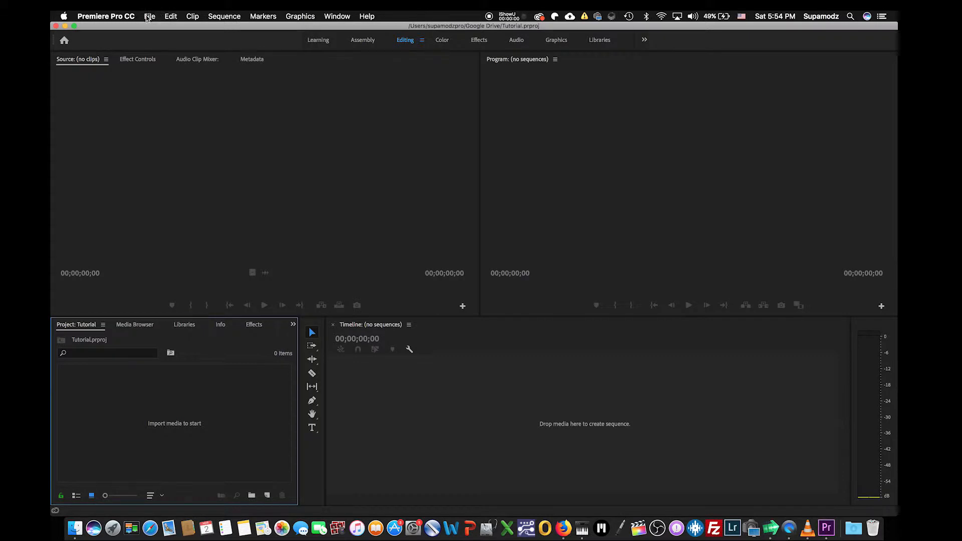
# - Review the available preference categories, the sync settings options and the keyboard shortcut layout without changing anything
pyautogui.click(119, 18)
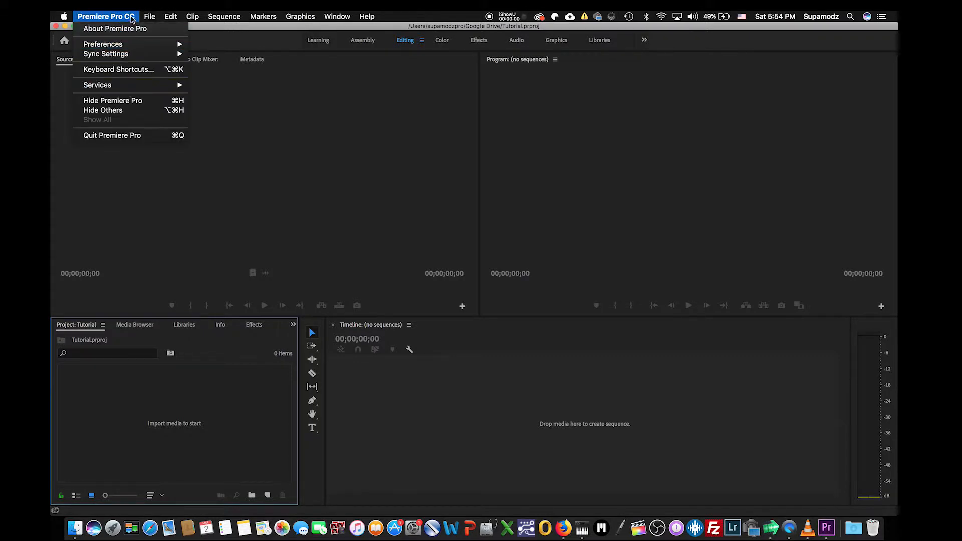
pyautogui.moveTo(129, 45)
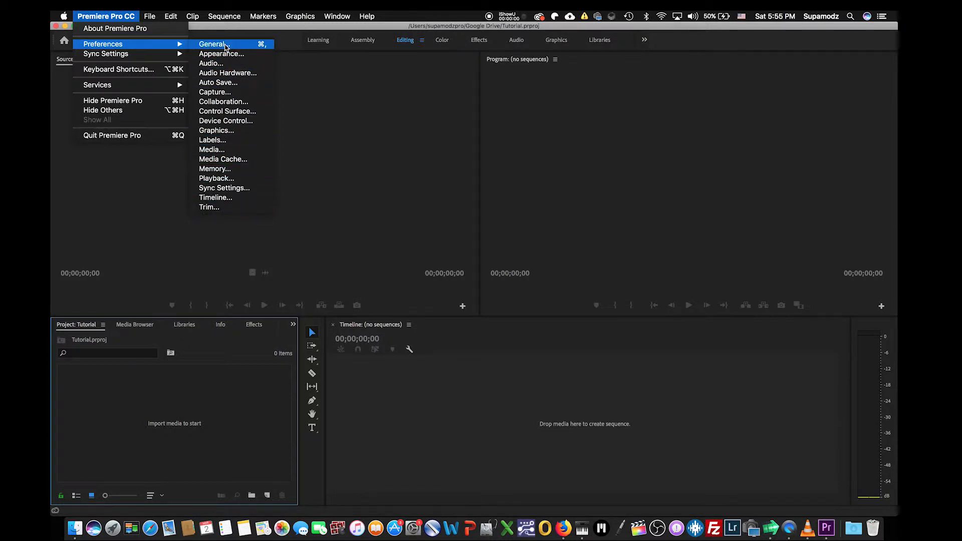
pyautogui.moveTo(162, 56)
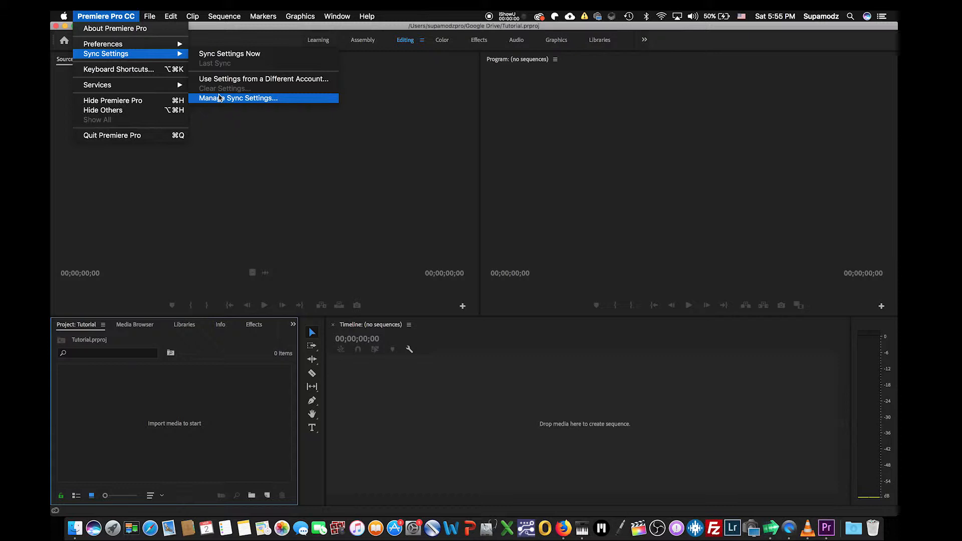
pyautogui.click(147, 71)
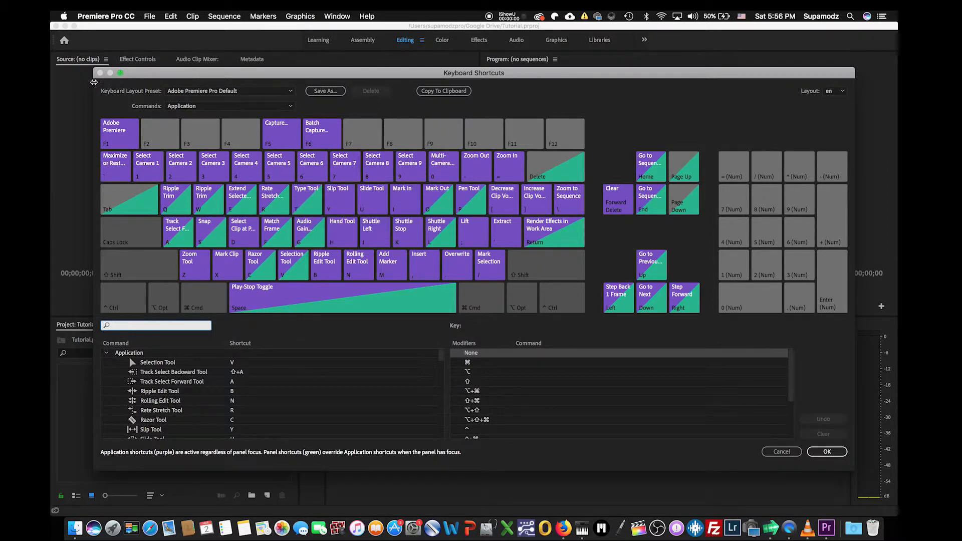
pyautogui.click(787, 452)
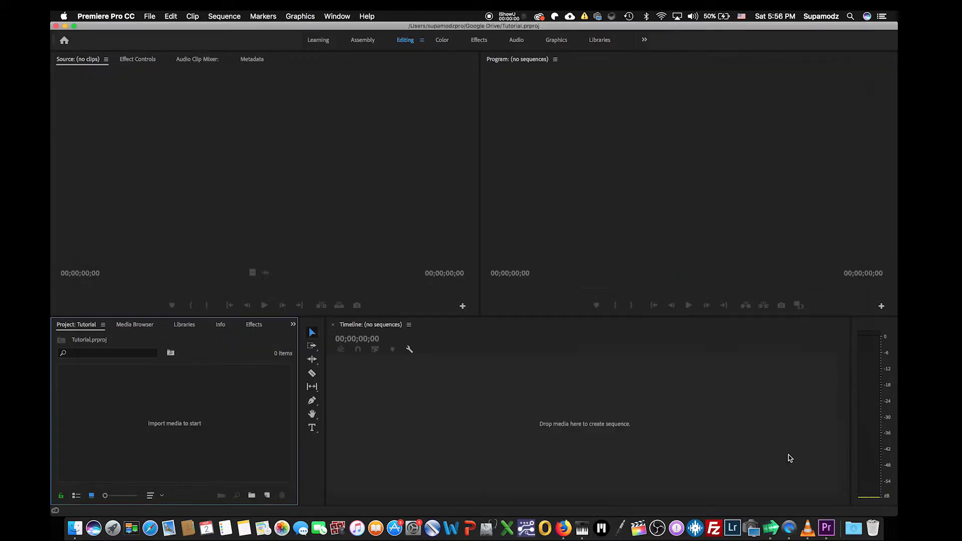
pyautogui.click(130, 18)
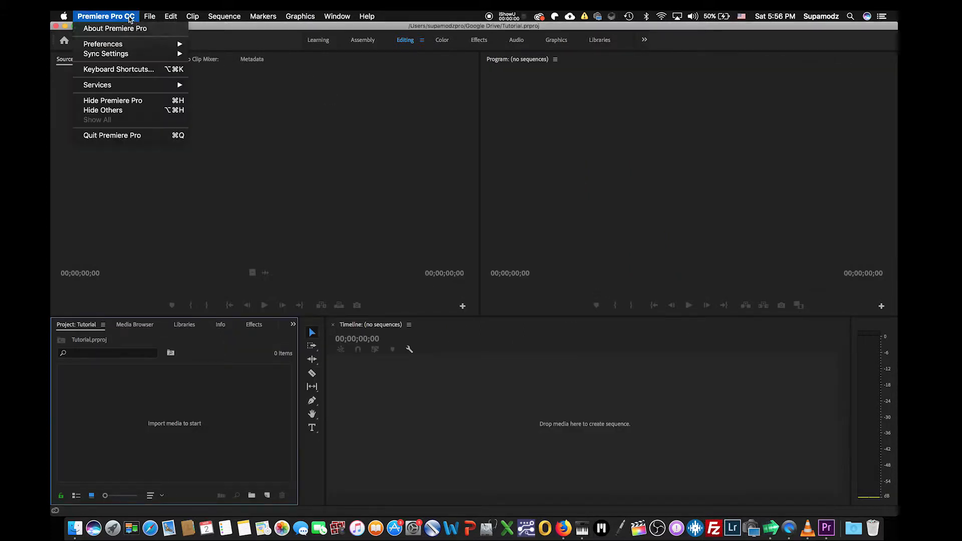
pyautogui.moveTo(133, 89)
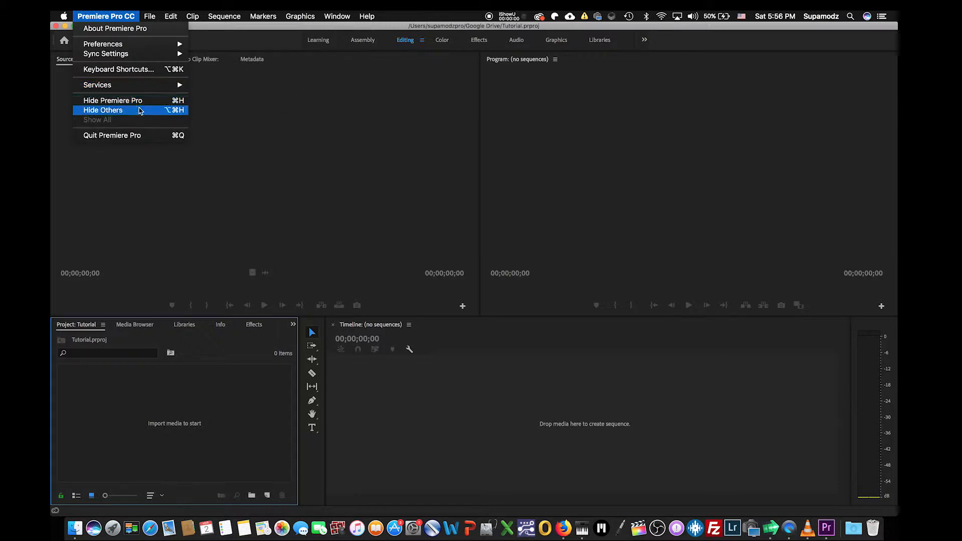
pyautogui.click(271, 111)
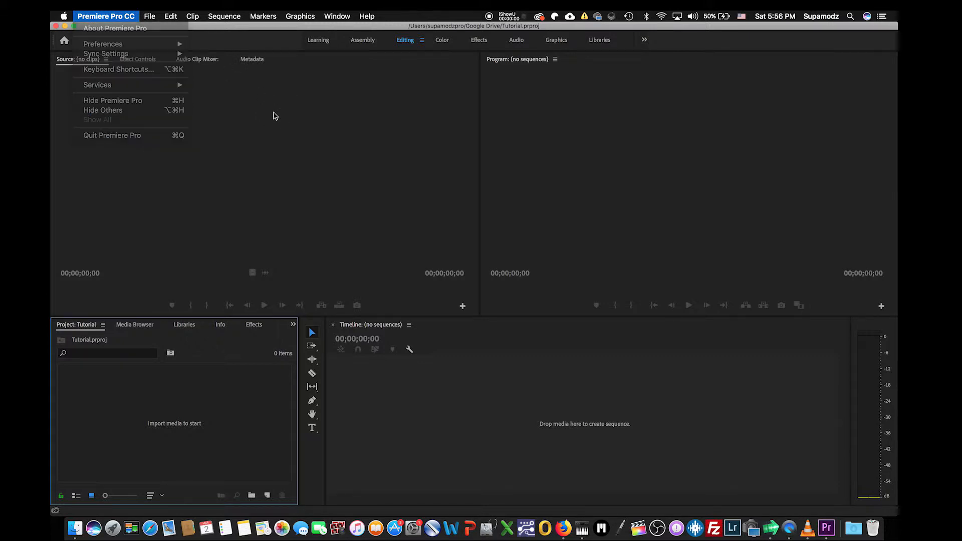
# - Look through the commands for new items, recent projects, import, export, clips, sequences, markers and graphics, and the list of available panels
pyautogui.click(149, 17)
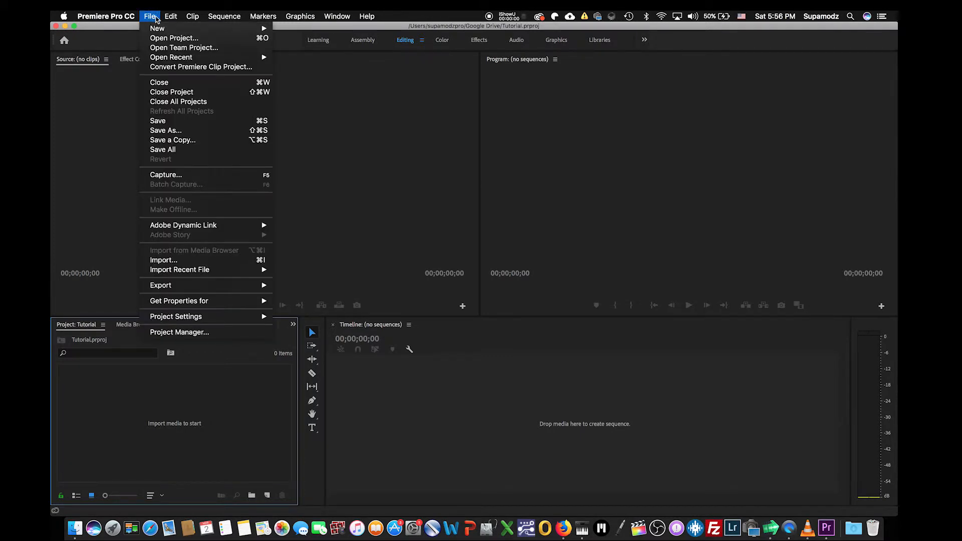
pyautogui.moveTo(154, 29)
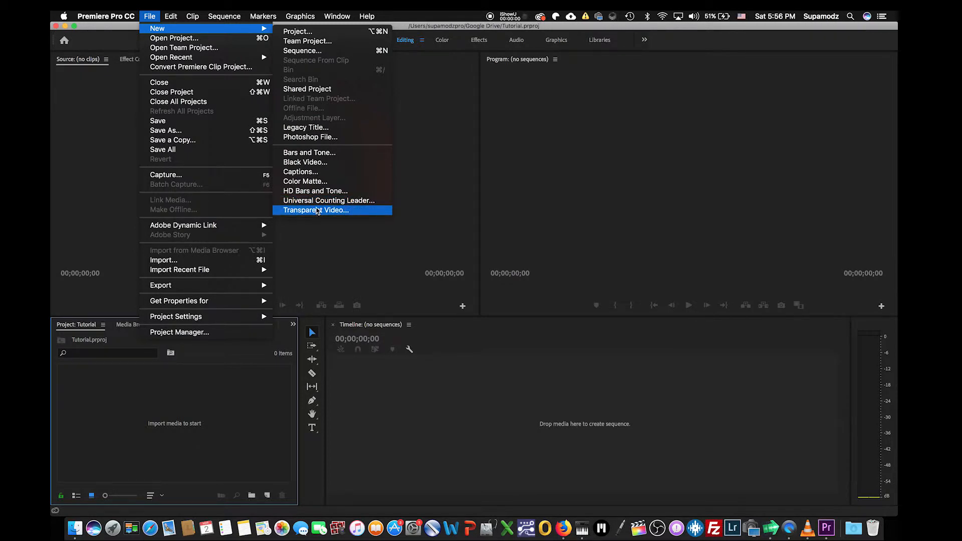
pyautogui.moveTo(348, 14)
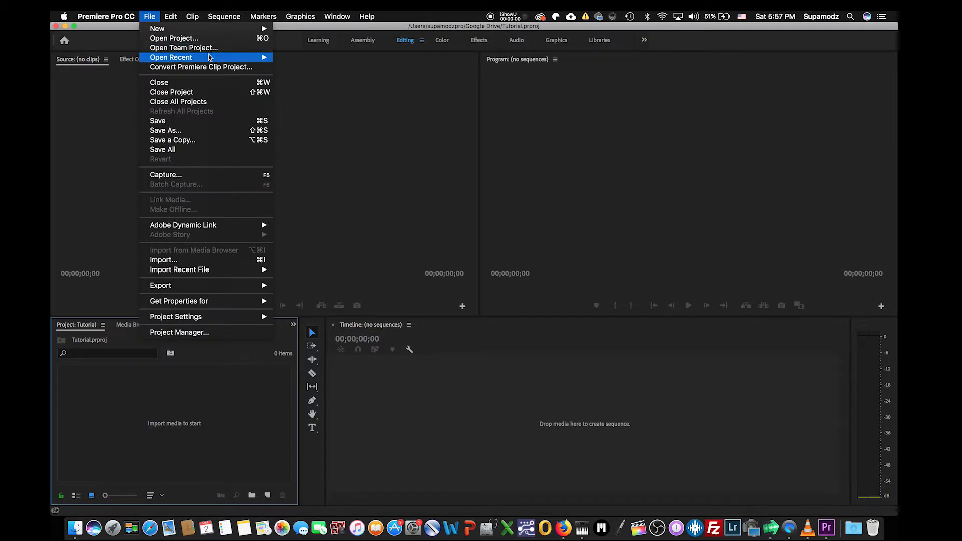
pyautogui.moveTo(210, 60)
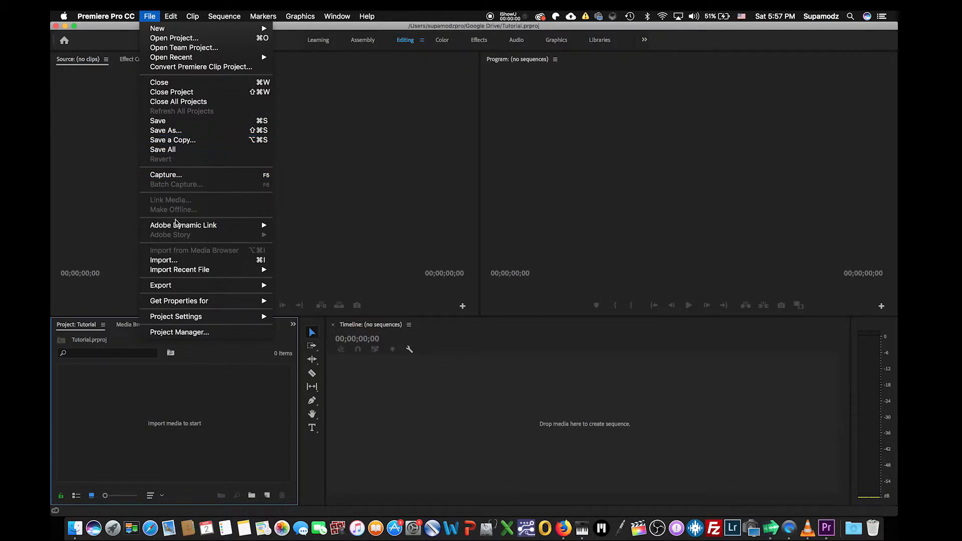
pyautogui.moveTo(169, 273)
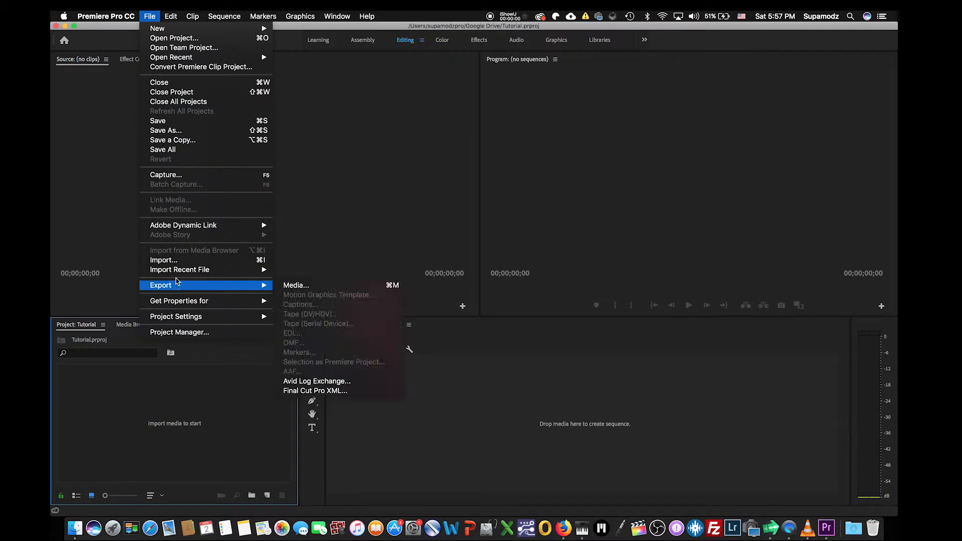
pyautogui.moveTo(171, 303)
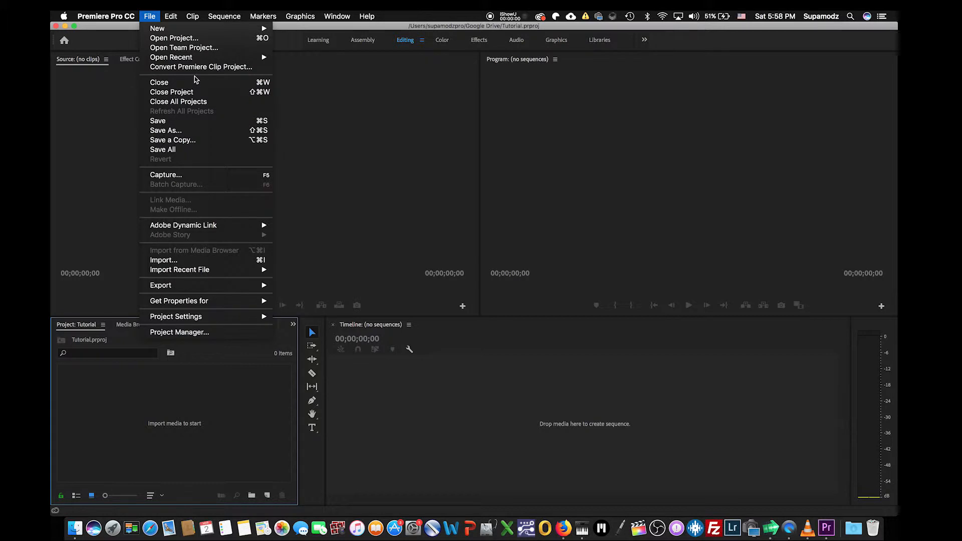
pyautogui.moveTo(173, 16)
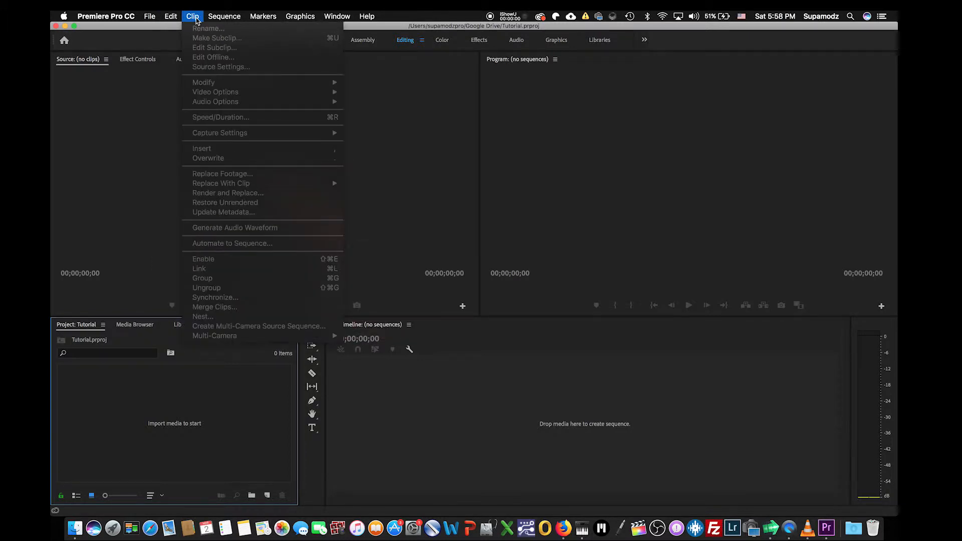
pyautogui.moveTo(224, 16)
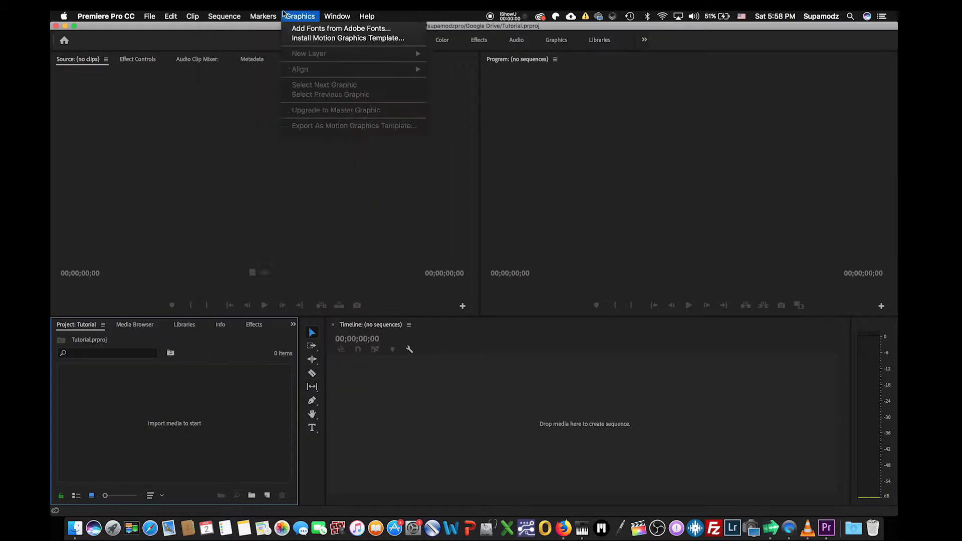
pyautogui.moveTo(265, 18)
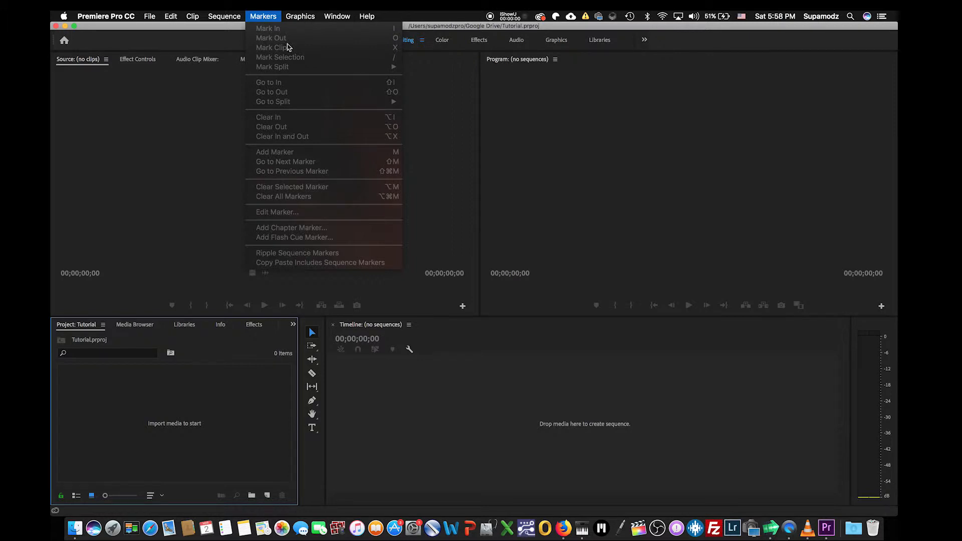
pyautogui.moveTo(300, 17)
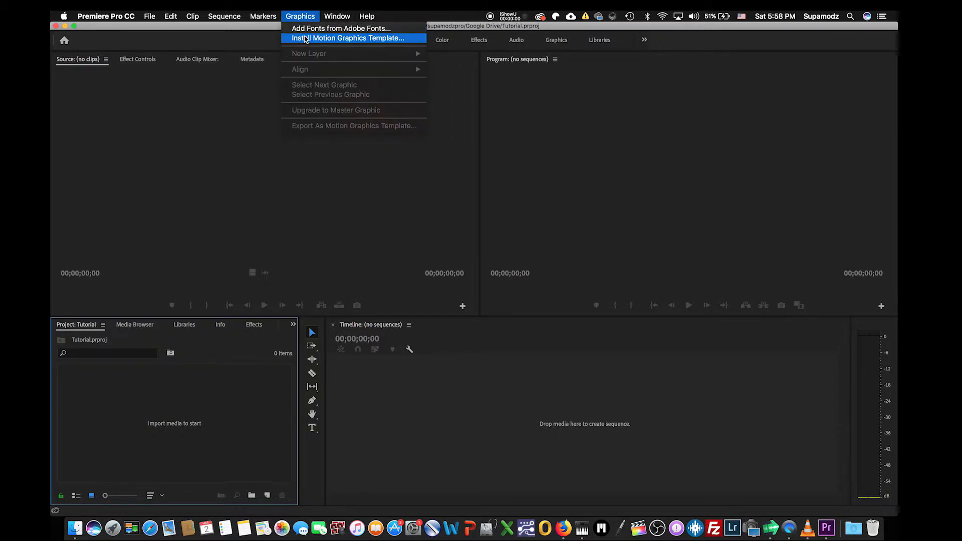
pyautogui.moveTo(337, 17)
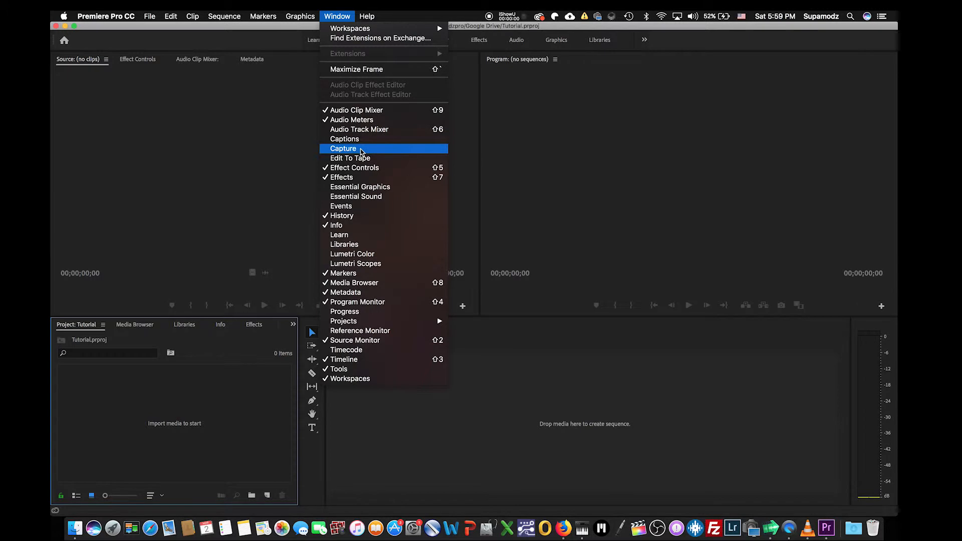
pyautogui.click(270, 136)
# - Search the built-in help for "impo" to locate the Import command, and close the search
pyautogui.click(368, 17)
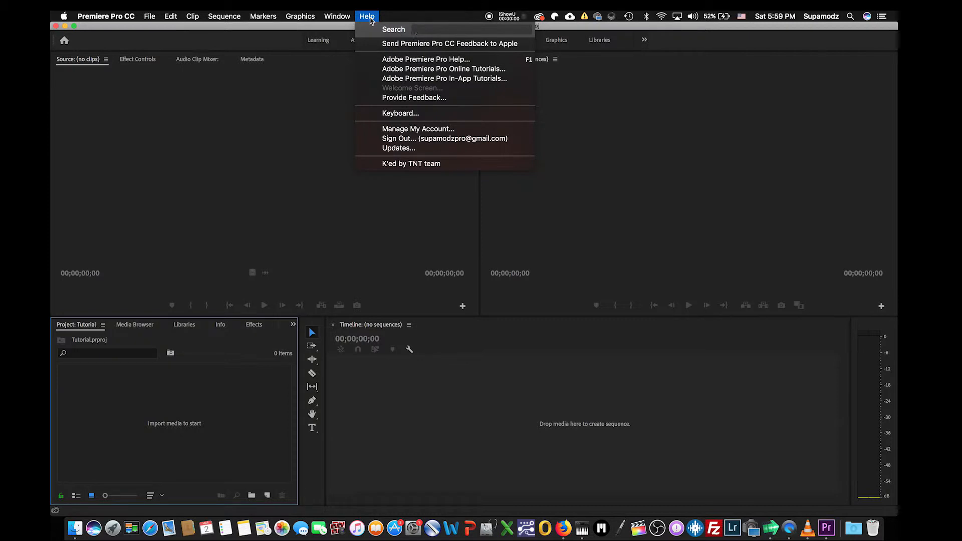
pyautogui.write('impo')
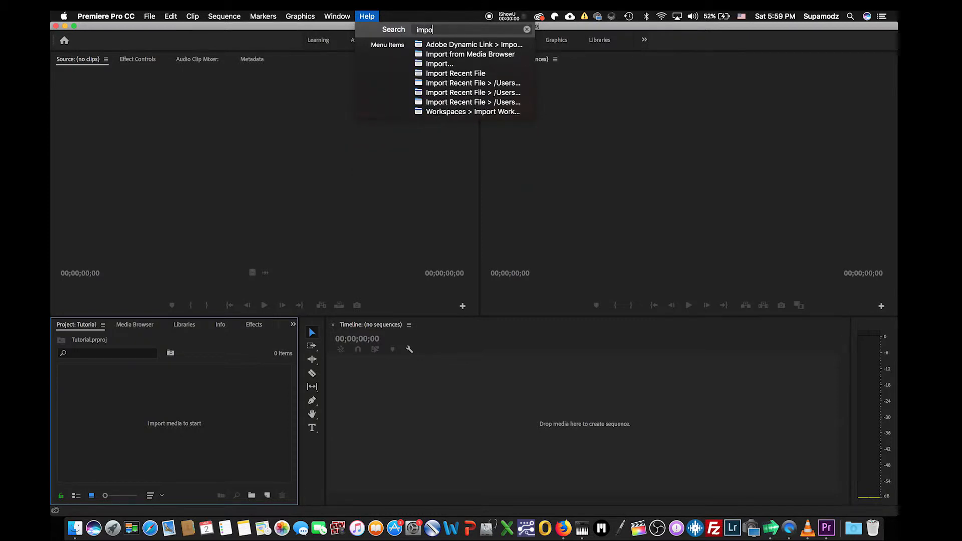
pyautogui.moveTo(439, 66)
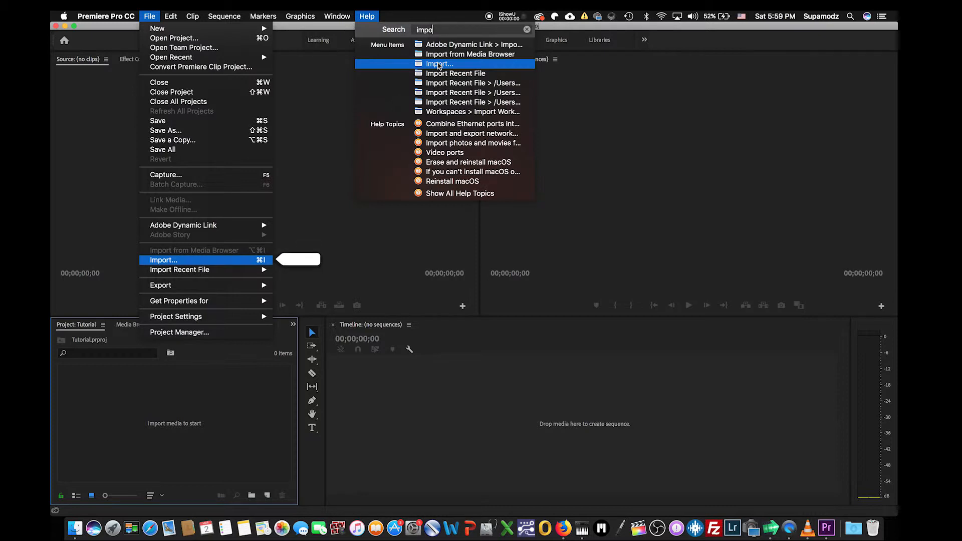
pyautogui.click(128, 117)
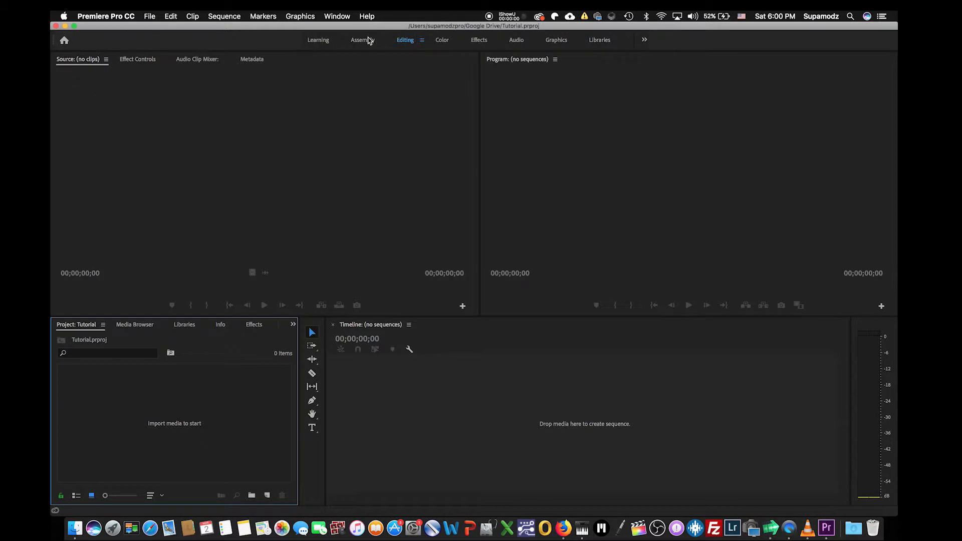
# - View the Learning and Assembly workspaces, and return to the Editing workspace
pyautogui.click(322, 43)
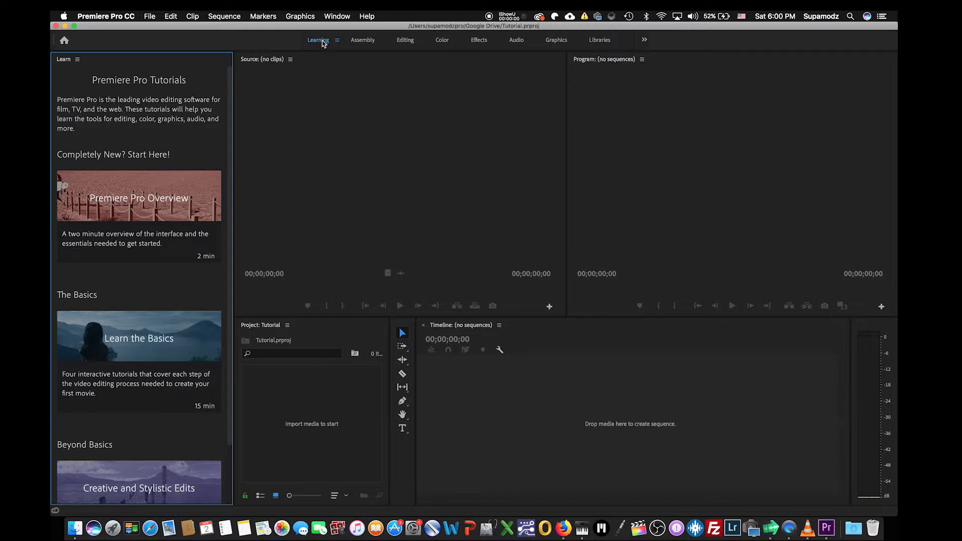
pyautogui.click(363, 42)
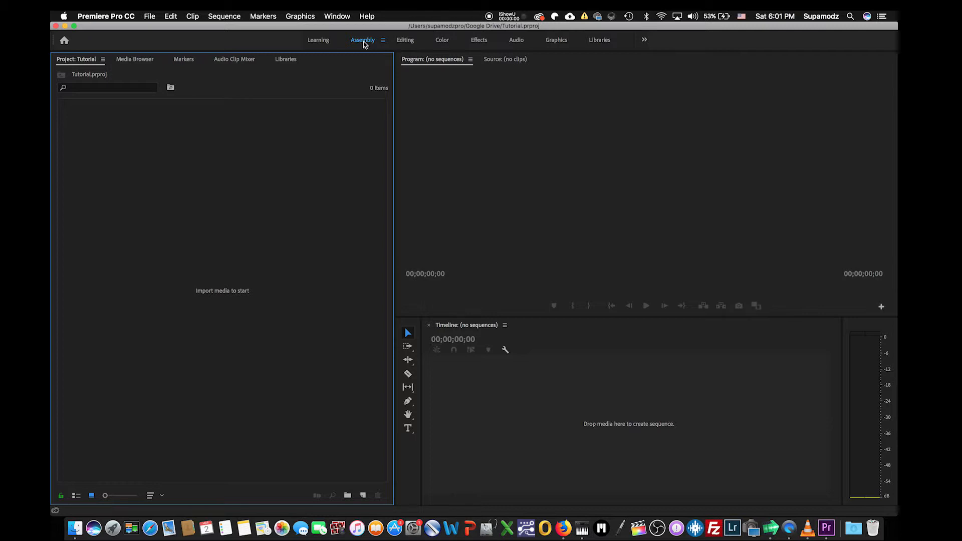
pyautogui.click(406, 40)
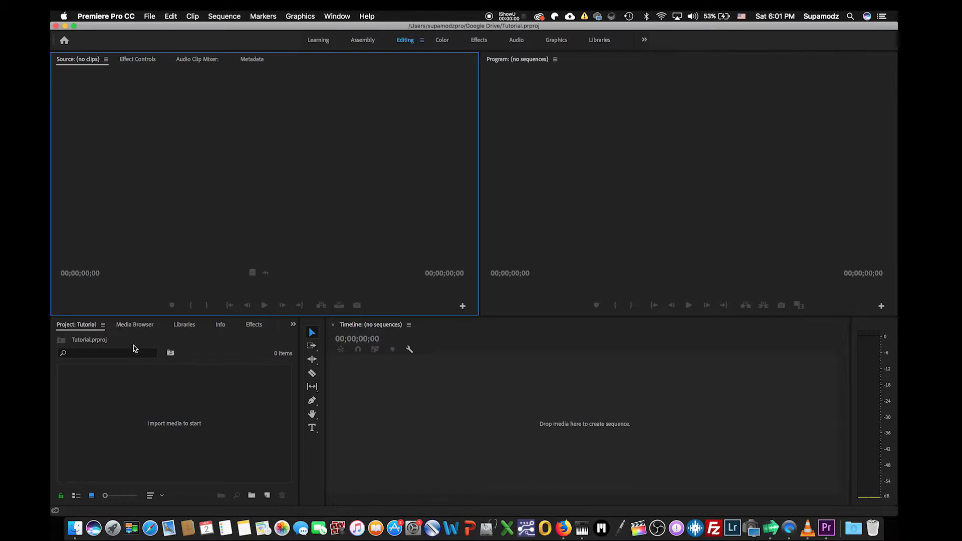
# - Try to import the media from the Future Squad folder in Google Drive
pyautogui.rightClick(101, 402)
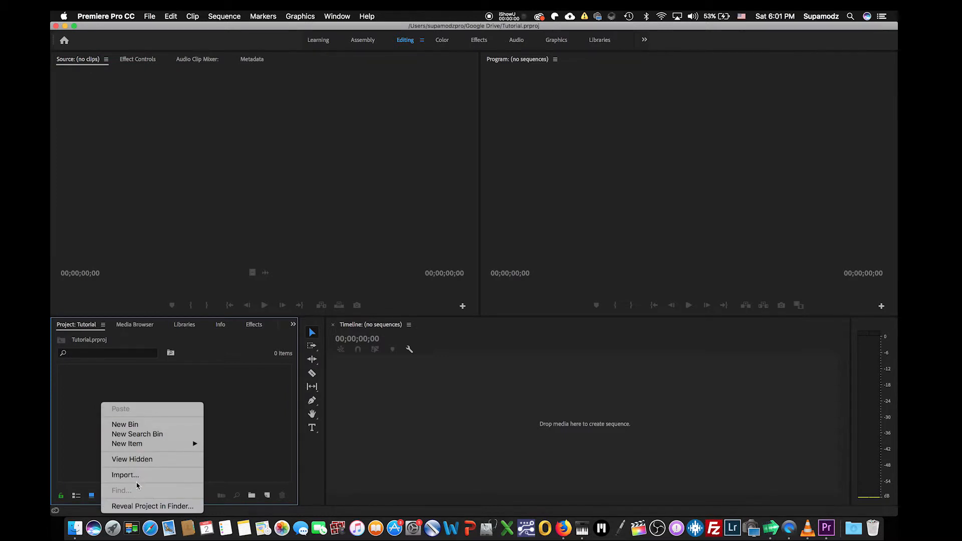
pyautogui.click(134, 475)
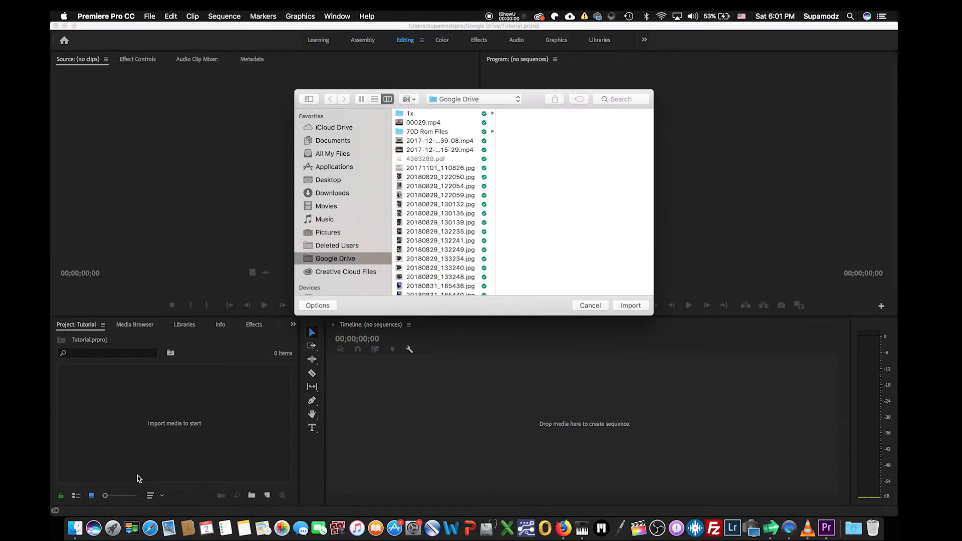
pyautogui.scroll(2, 432, 209)
pyautogui.scroll(-5, 432, 208)
pyautogui.scroll(-4, 430, 200)
pyautogui.scroll(-6, 430, 200)
pyautogui.scroll(-2, 430, 200)
pyautogui.scroll(-5, 430, 200)
pyautogui.scroll(-2, 430, 200)
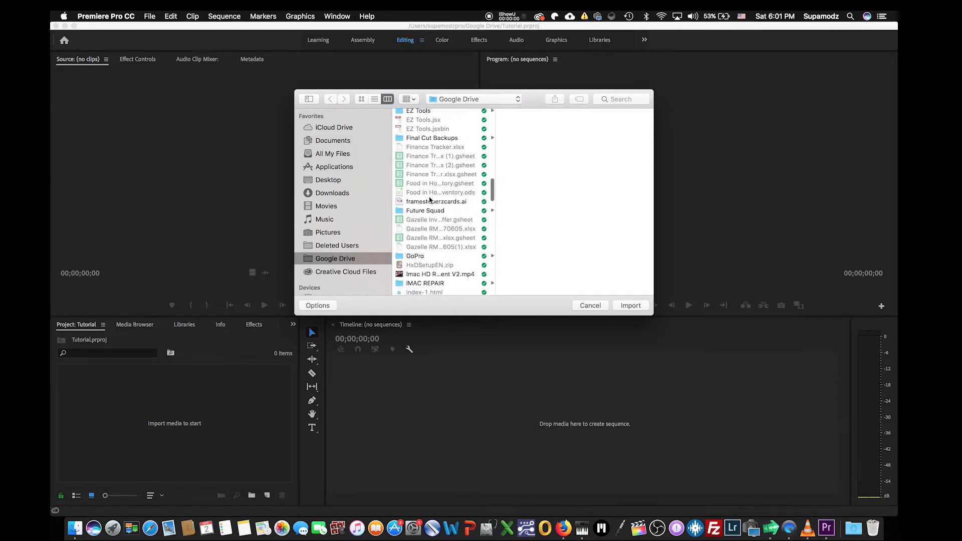
pyautogui.doubleClick(429, 210)
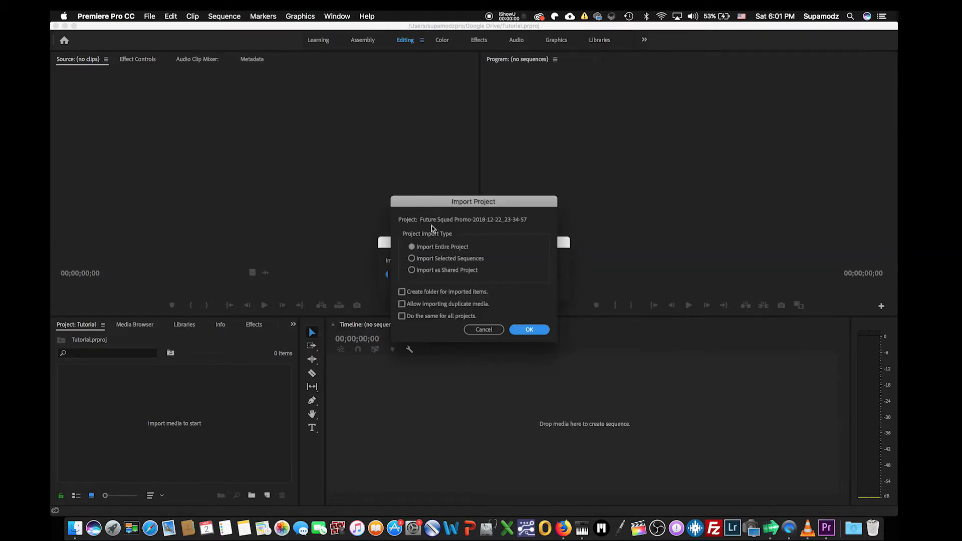
pyautogui.press('Return')
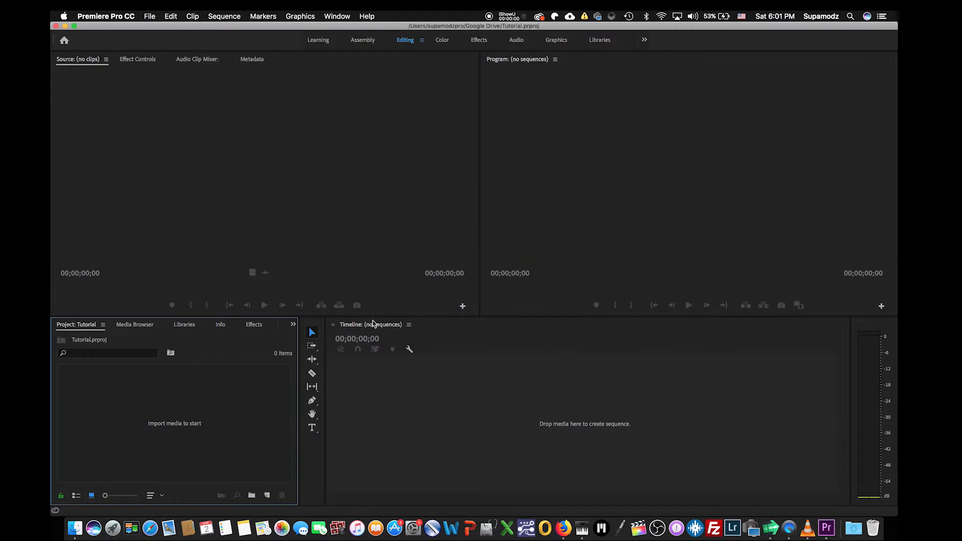
# - Import the image IMG_8752.JPG from the Future Squad folder into the project
pyautogui.rightClick(279, 390)
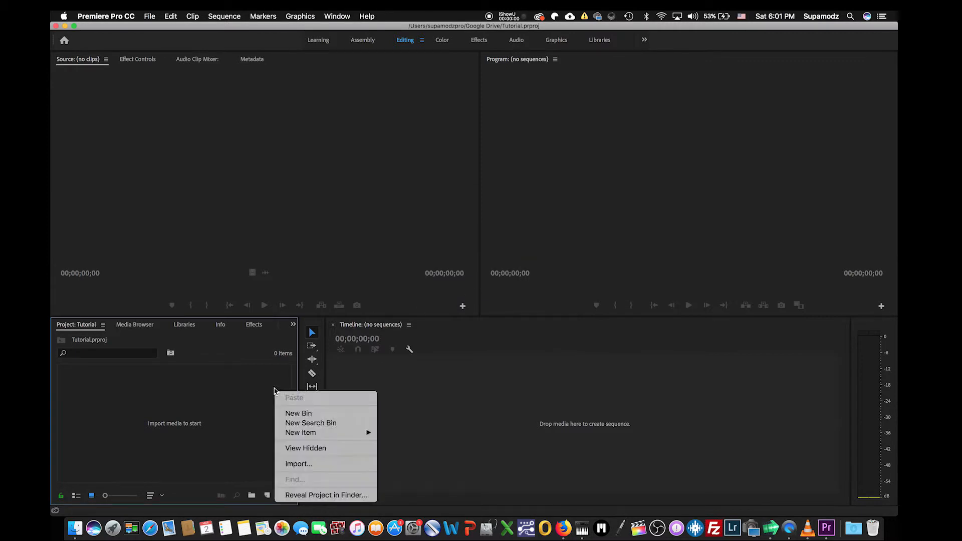
pyautogui.click(318, 464)
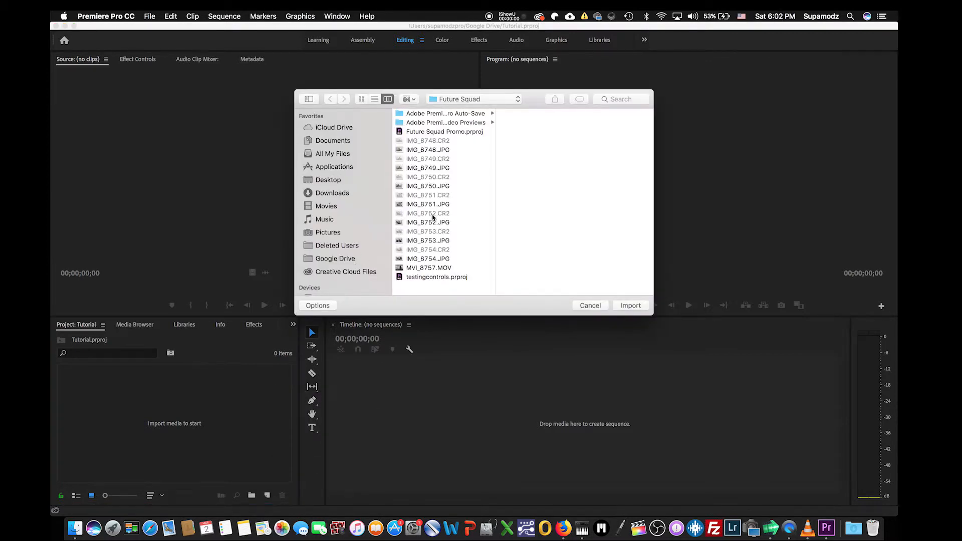
pyautogui.click(427, 224)
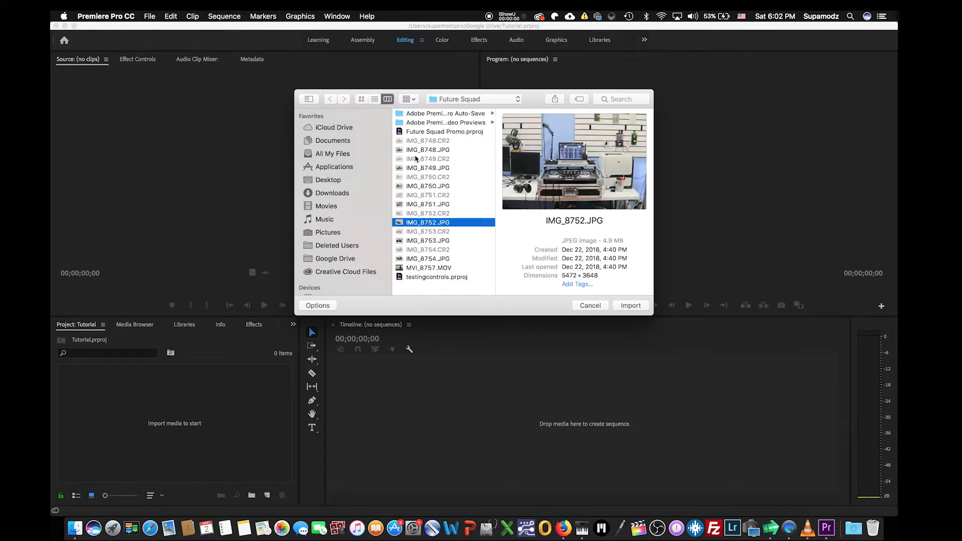
pyautogui.click(632, 307)
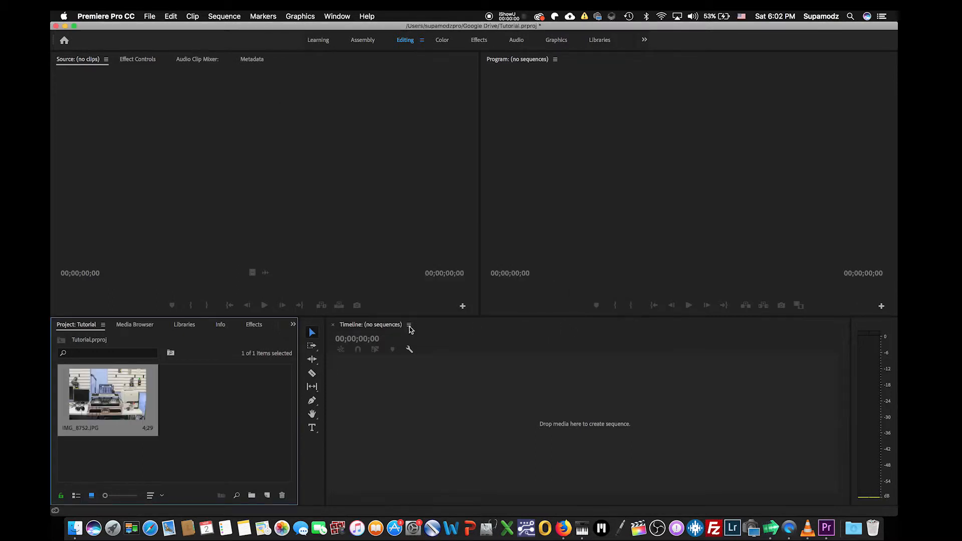
# - Open IMG_8752.JPG in the Source monitor with the playhead at the start of the clip
pyautogui.doubleClick(125, 389)
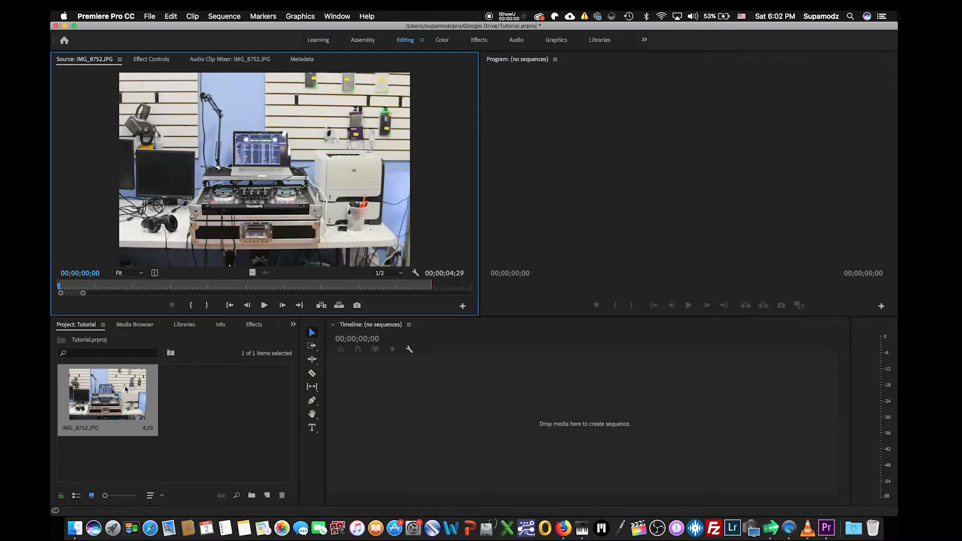
pyautogui.click(126, 389)
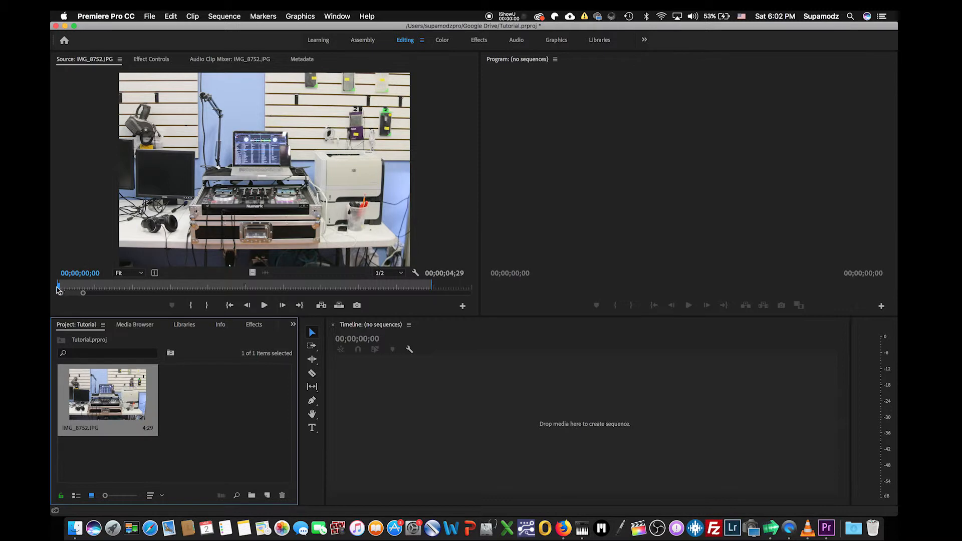
pyautogui.moveTo(60, 286)
pyautogui.mouseDown()
pyautogui.moveTo(261, 249)
pyautogui.moveTo(305, 269)
pyautogui.moveTo(226, 260)
pyautogui.moveTo(360, 259)
pyautogui.moveTo(189, 261)
pyautogui.moveTo(103, 333)
pyautogui.moveTo(85, 300)
pyautogui.moveTo(52, 281)
pyautogui.mouseUp()
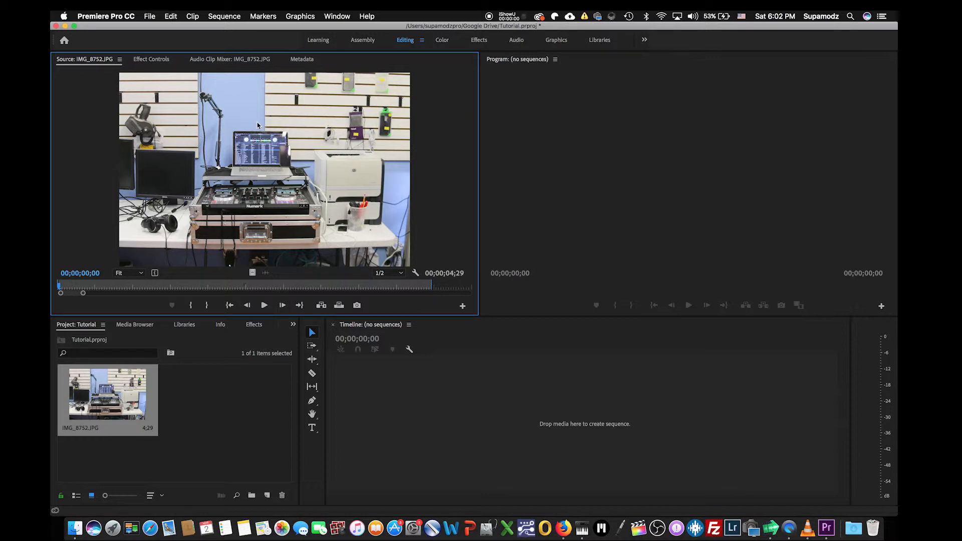
# - Review the Effect Controls, Audio Clip Mixer and Metadata of IMG_8752.JPG, and return to its source preview
pyautogui.click(166, 61)
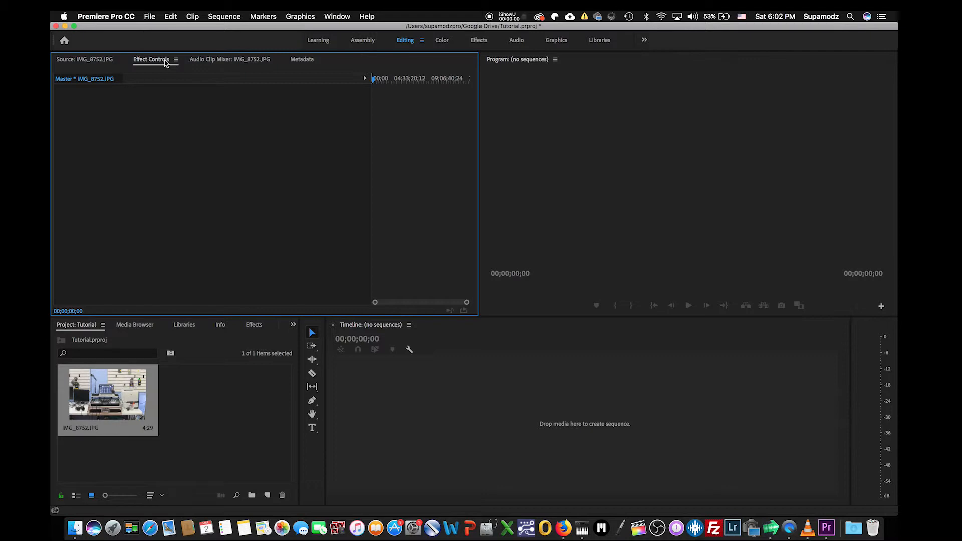
pyautogui.click(233, 61)
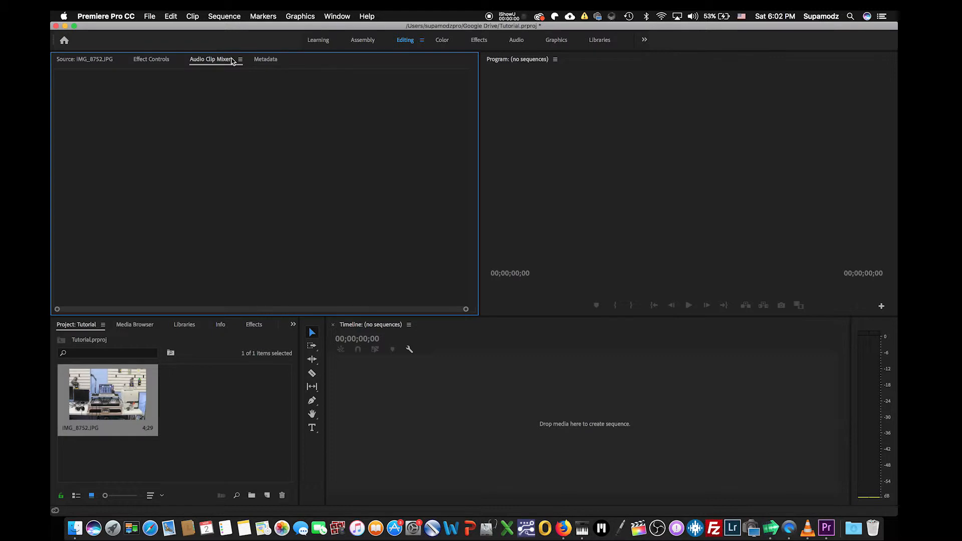
pyautogui.click(270, 62)
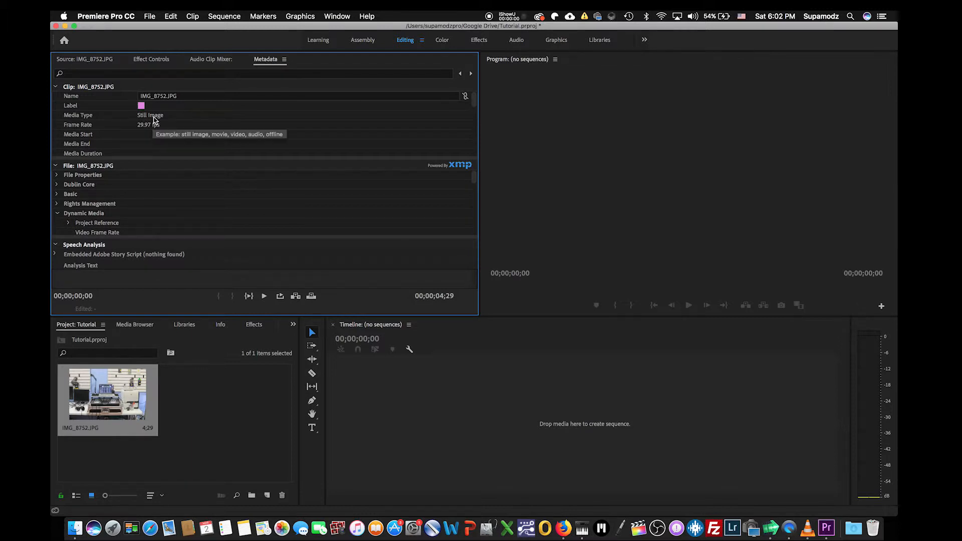
pyautogui.scroll(-5, 142, 121)
pyautogui.scroll(-1, 142, 121)
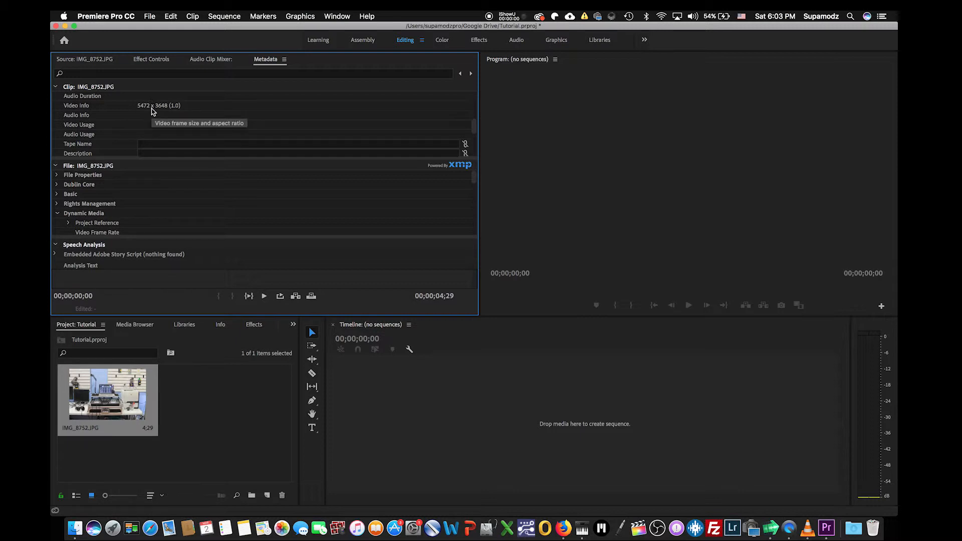
pyautogui.scroll(-3, 161, 131)
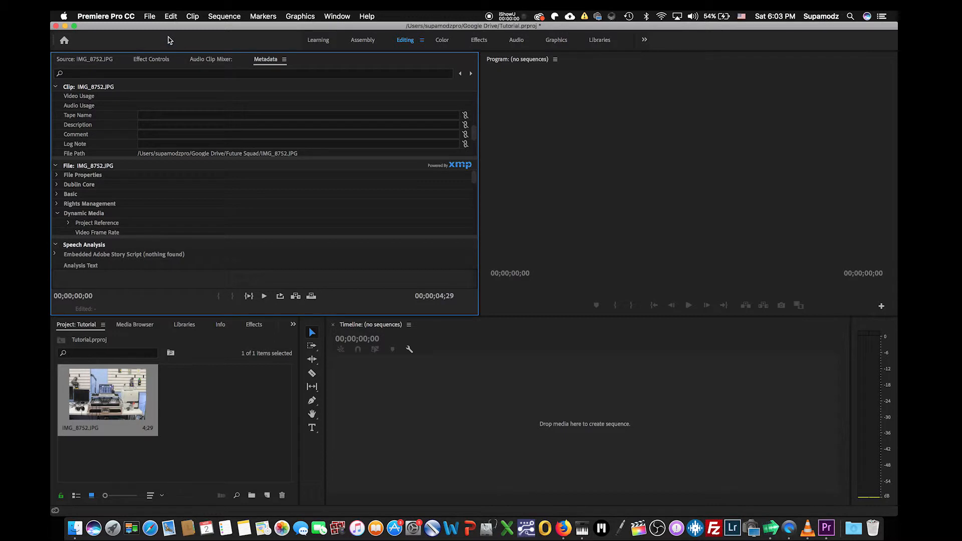
pyautogui.click(222, 408)
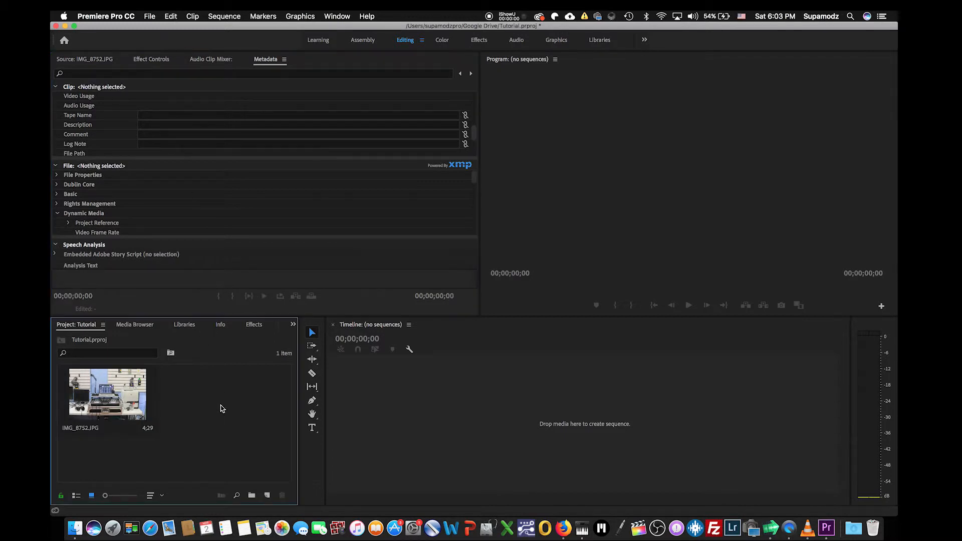
pyautogui.click(130, 399)
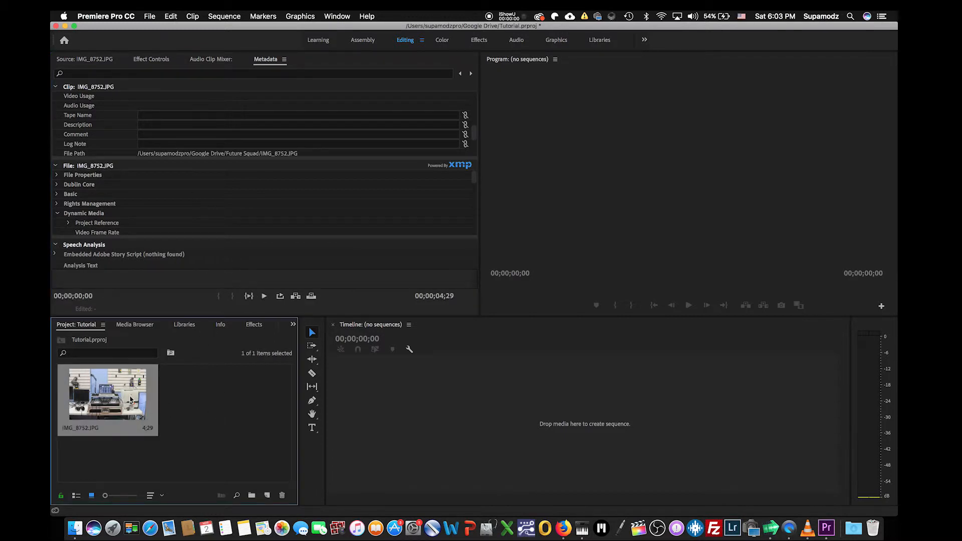
pyautogui.click(97, 60)
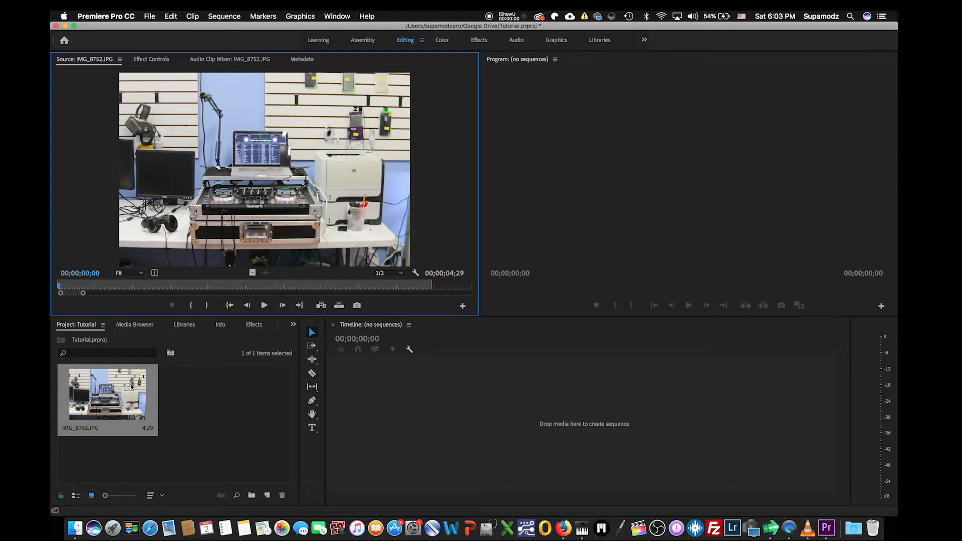
# - Create a bin in the project, view it in list and icon layouts, and delete it
pyautogui.click(187, 410)
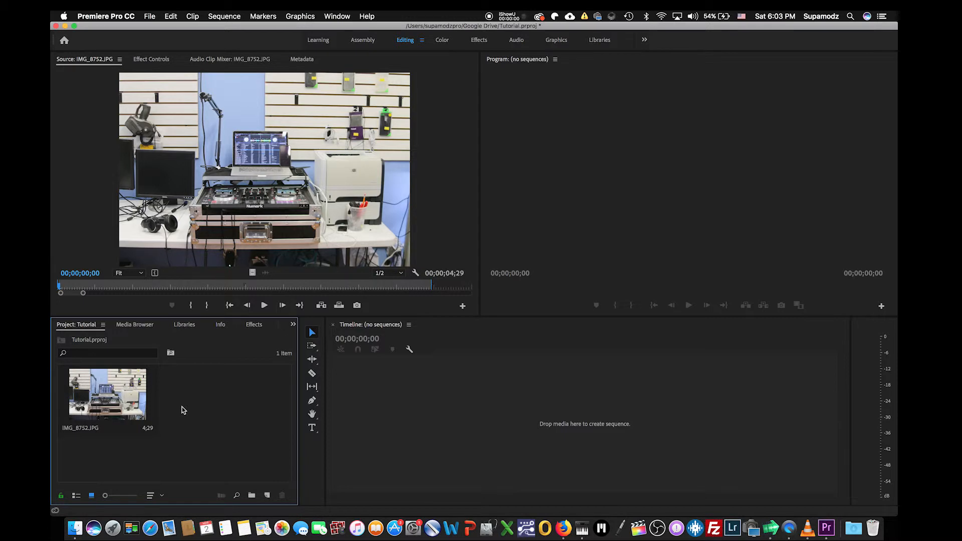
pyautogui.click(250, 496)
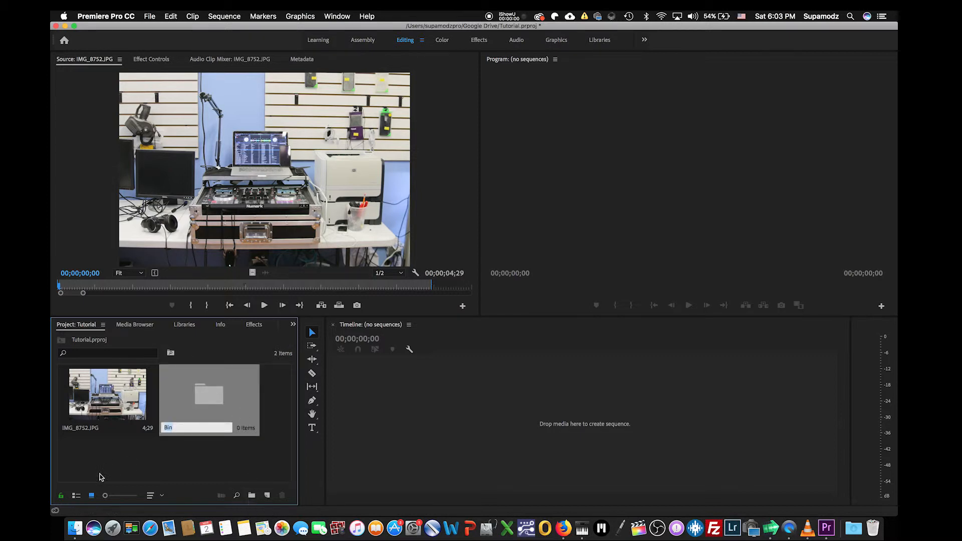
pyautogui.click(76, 496)
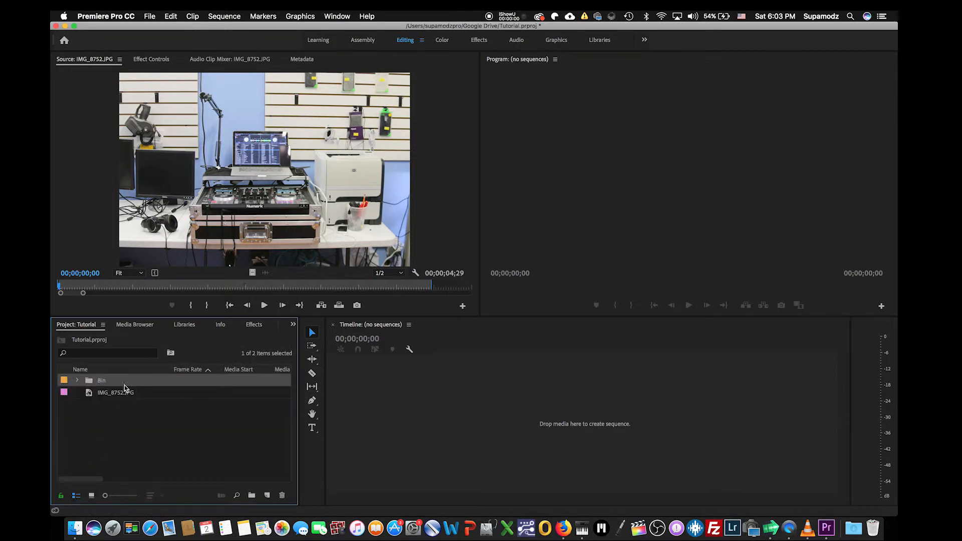
pyautogui.click(91, 496)
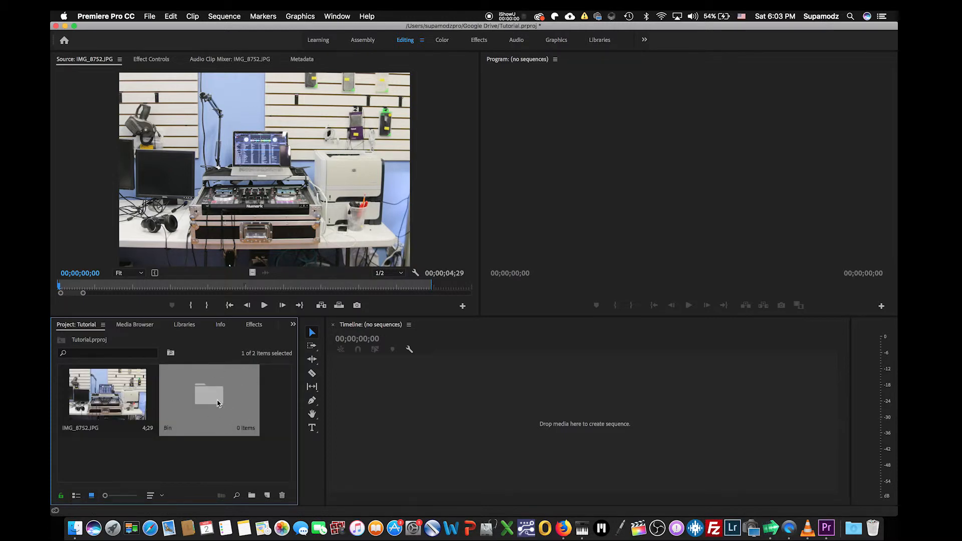
pyautogui.click(283, 496)
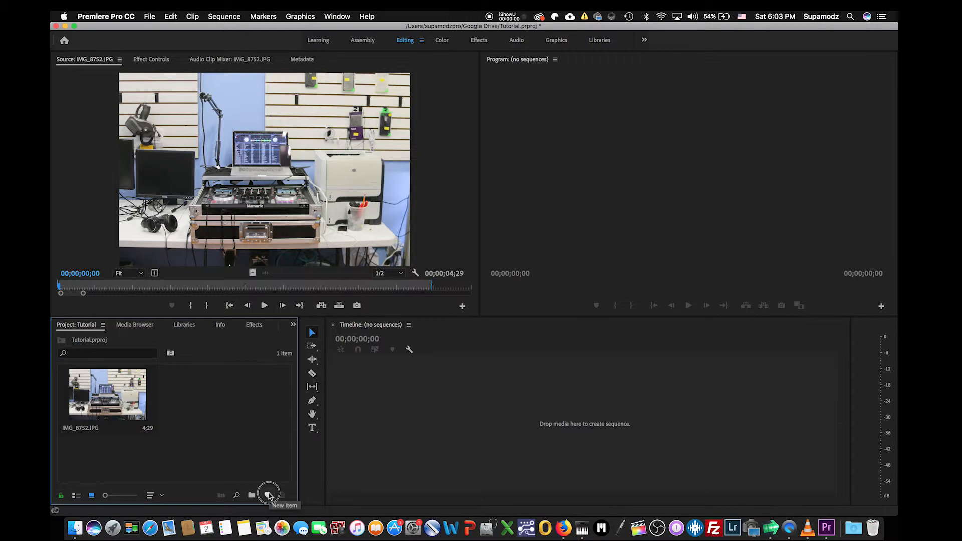
# - Look through the available new item types and the Libraries and Info panels without creating anything
pyautogui.click(269, 495)
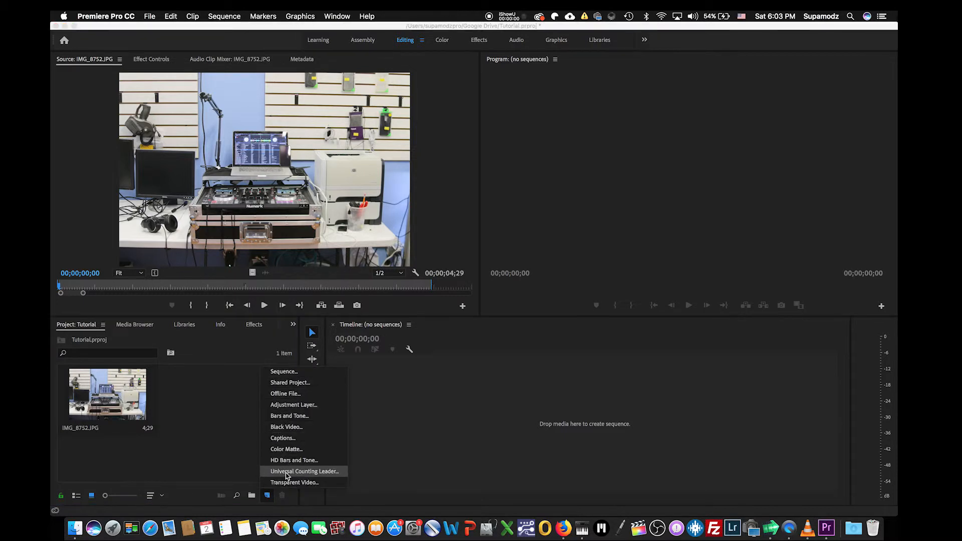
pyautogui.click(226, 437)
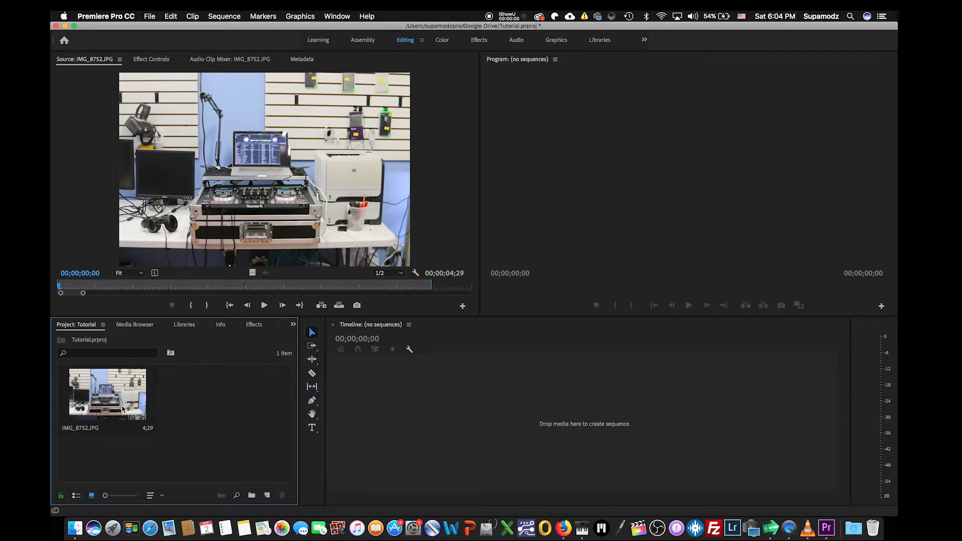
pyautogui.click(184, 324)
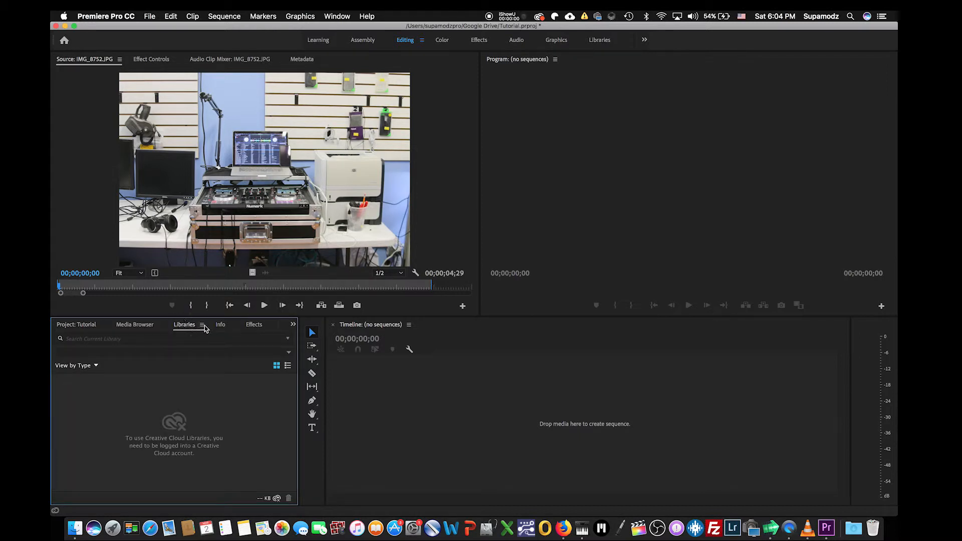
pyautogui.click(219, 327)
# - Examine the Presets and Audio Effects categories among the effects, and return to the project's media
pyautogui.click(251, 327)
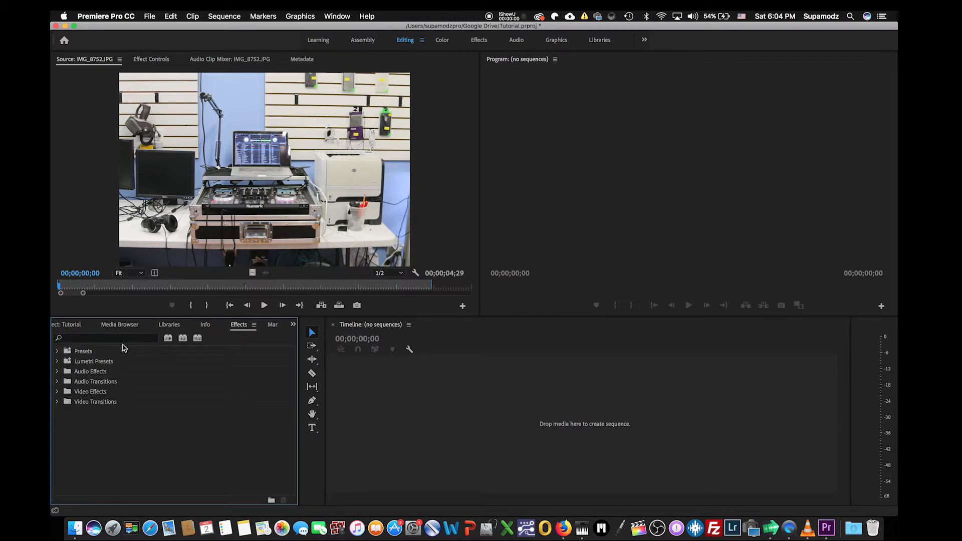
pyautogui.click(57, 353)
pyautogui.click(58, 352)
pyautogui.click(57, 372)
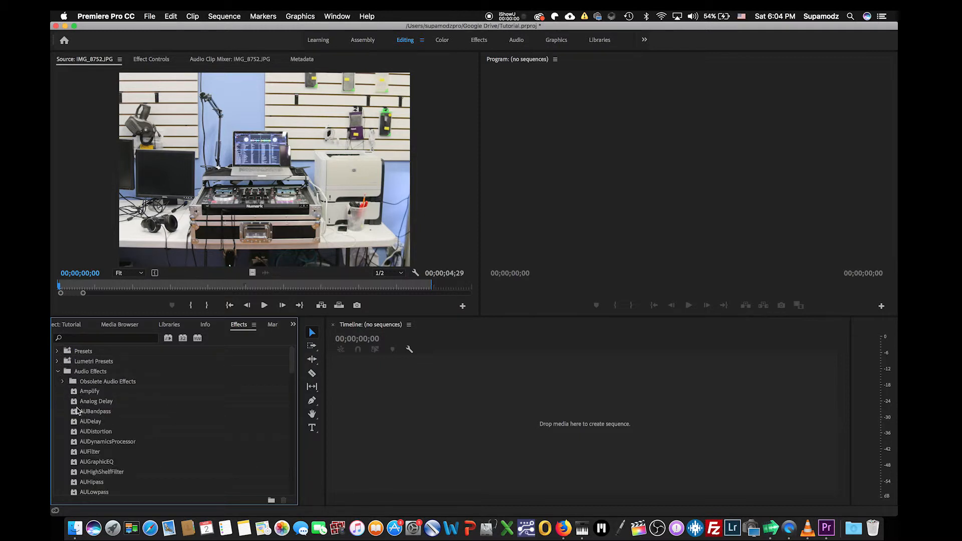
pyautogui.click(58, 373)
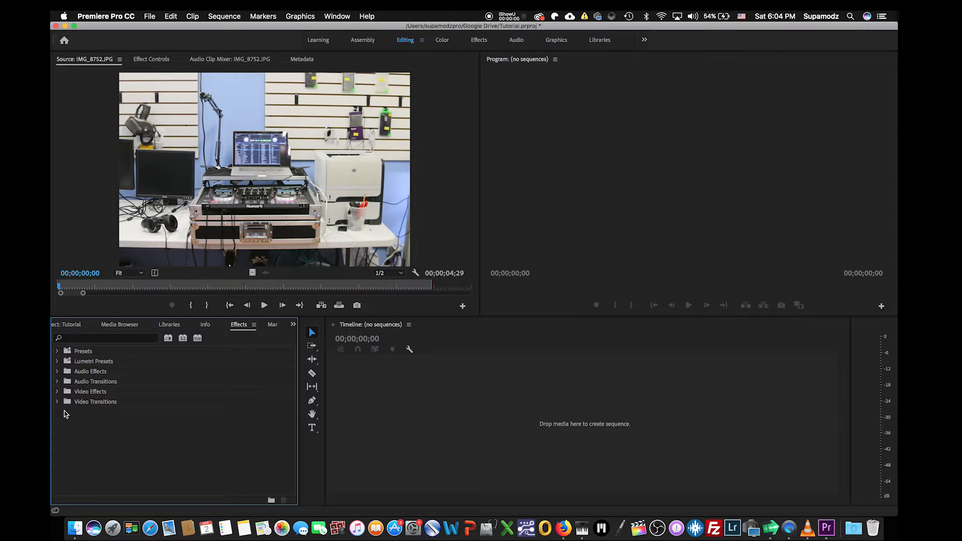
pyautogui.click(83, 324)
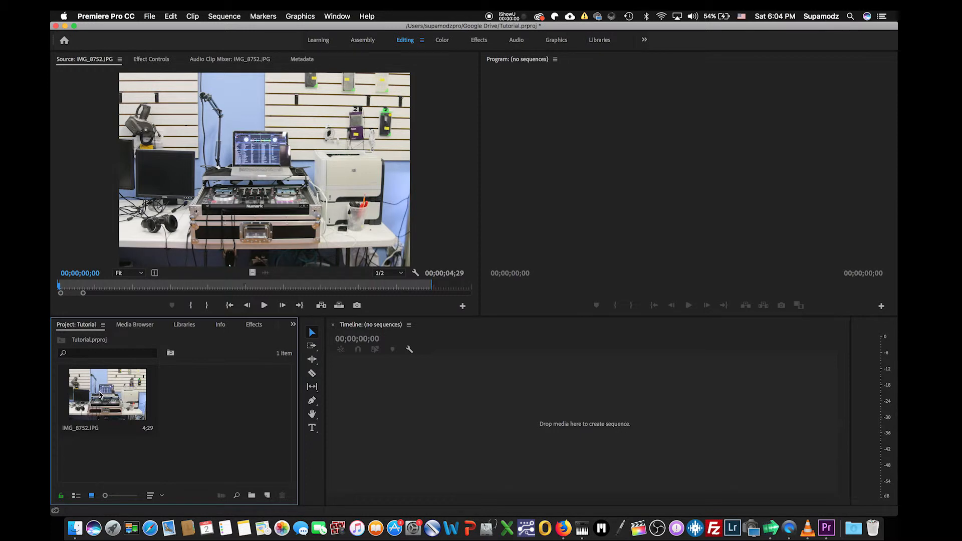
# - Create a sequence from IMG_8752.JPG by placing it in the empty timeline, and play it back
pyautogui.moveTo(100, 396); pyautogui.dragTo(384, 416)
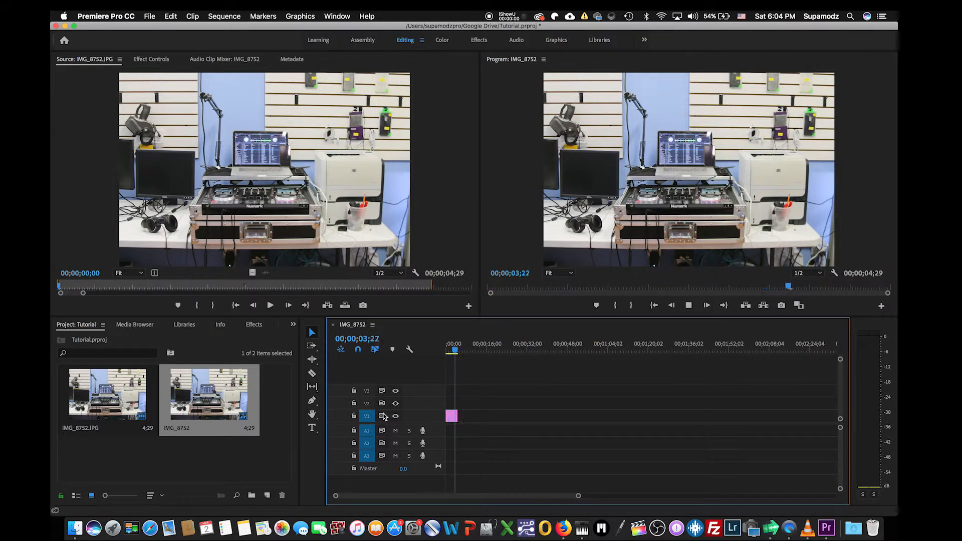
pyautogui.press('space')
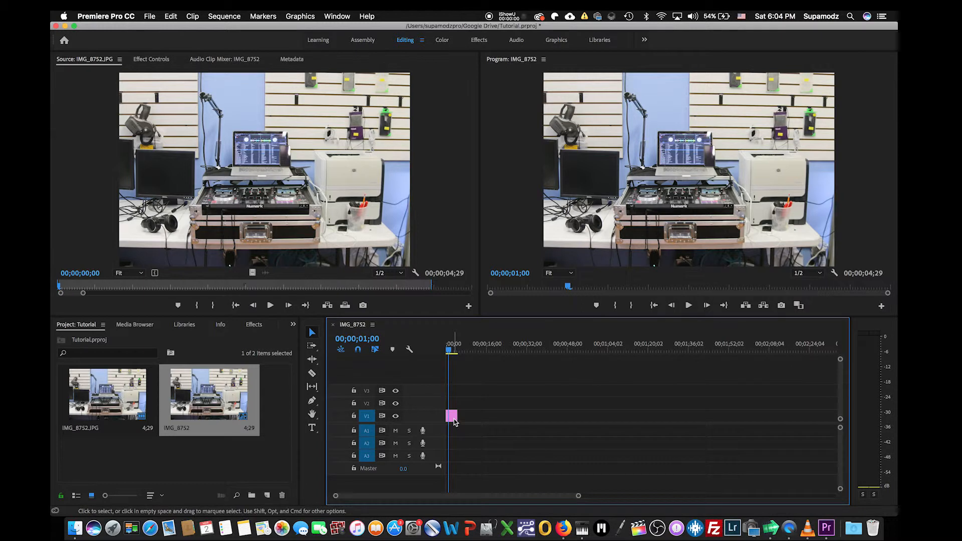
pyautogui.moveTo(454, 423)
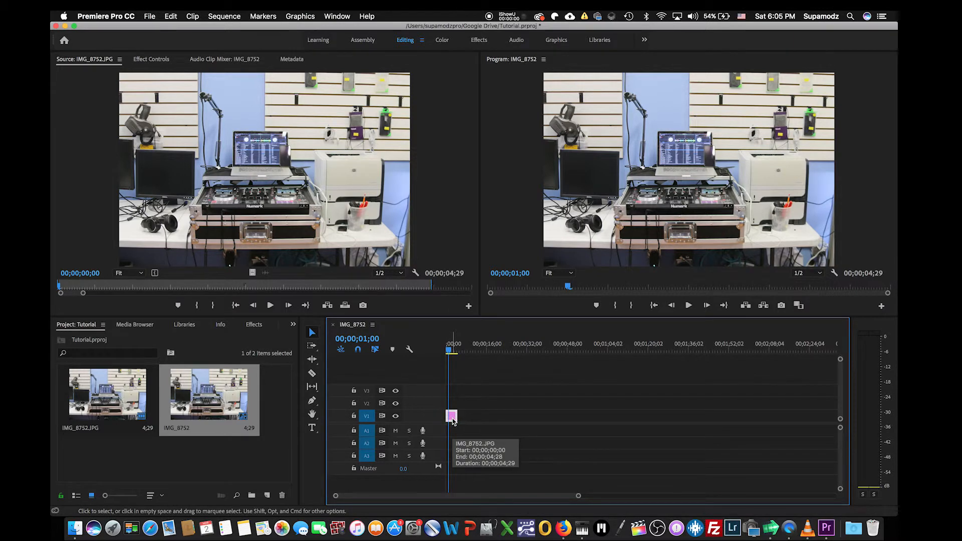
# - Apply the Bevel Edges Thin preset to the IMG_8752.JPG clip in the timeline
pyautogui.doubleClick(453, 418)
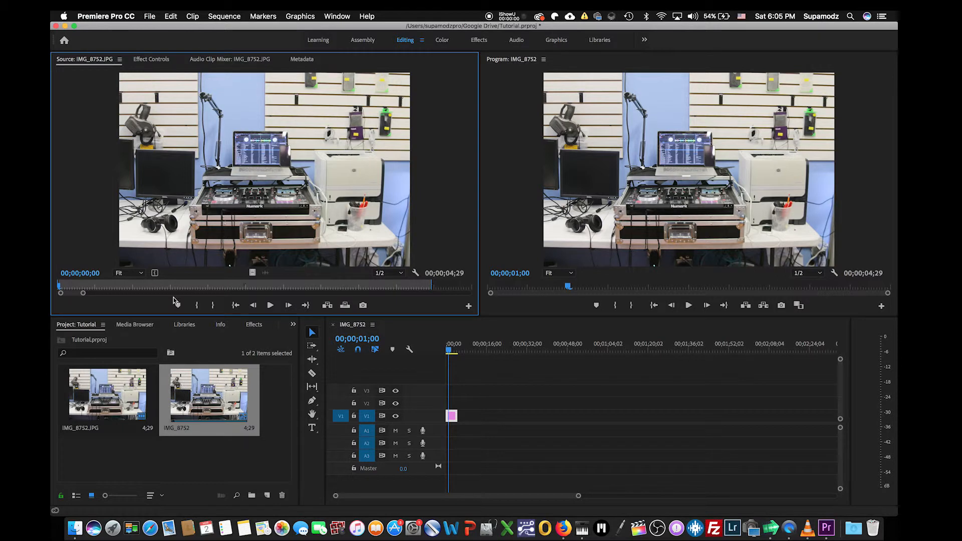
pyautogui.click(254, 325)
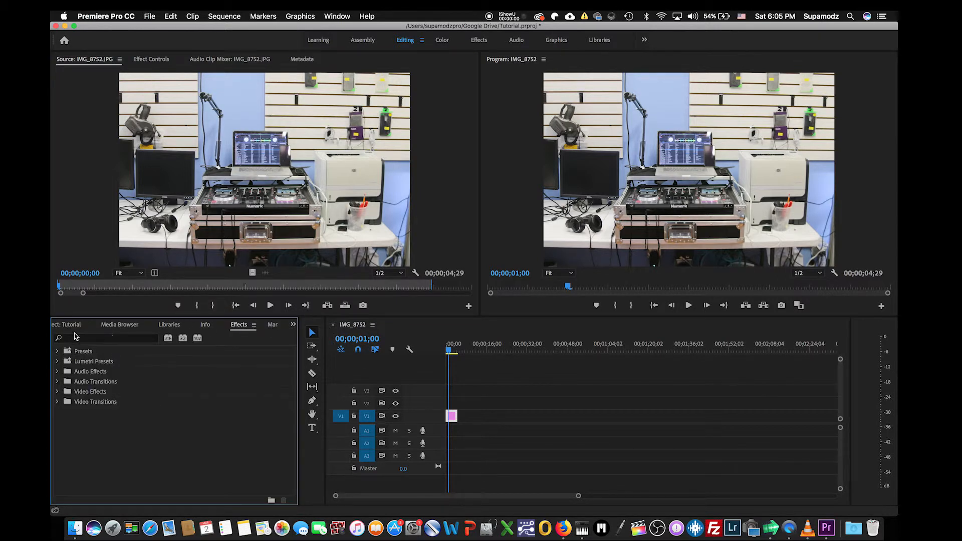
pyautogui.click(57, 352)
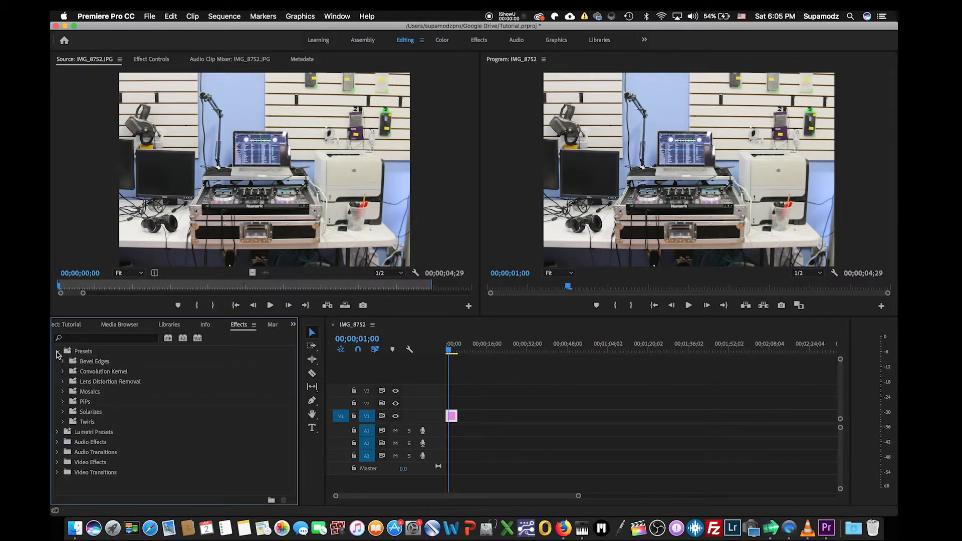
pyautogui.click(62, 362)
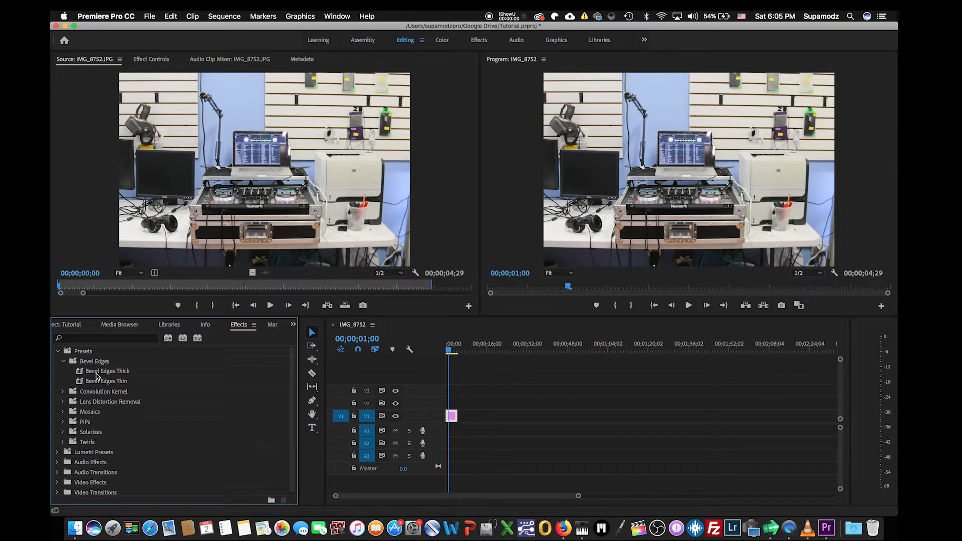
pyautogui.moveTo(79, 384); pyautogui.dragTo(451, 416)
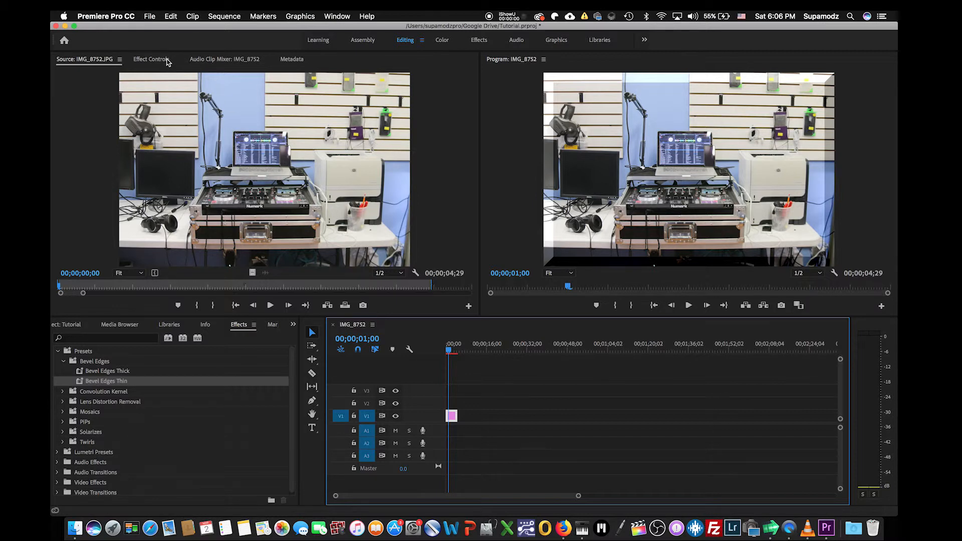
# - Set the clip's Bevel Edges thickness to 0.10 and its light color to red B62626
pyautogui.click(168, 61)
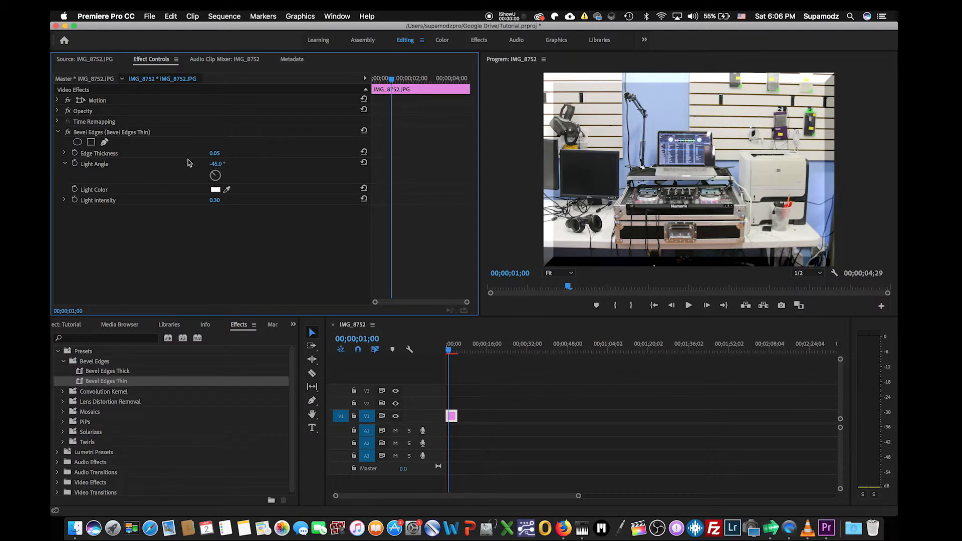
pyautogui.moveTo(214, 153)
pyautogui.mouseDown()
pyautogui.moveTo(240, 153)
pyautogui.moveTo(196, 153)
pyautogui.moveTo(224, 154)
pyautogui.mouseUp()
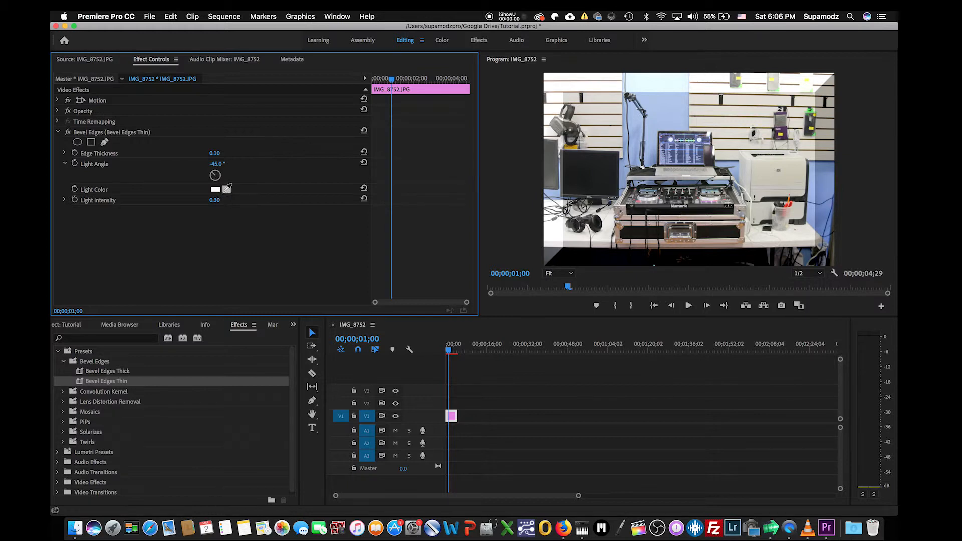
pyautogui.click(216, 190)
pyautogui.click(460, 224)
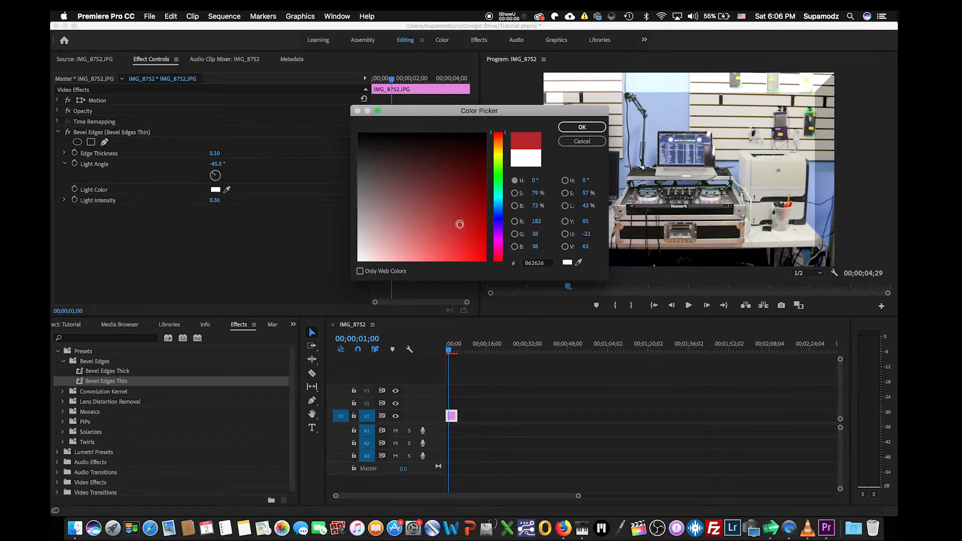
pyautogui.click(582, 127)
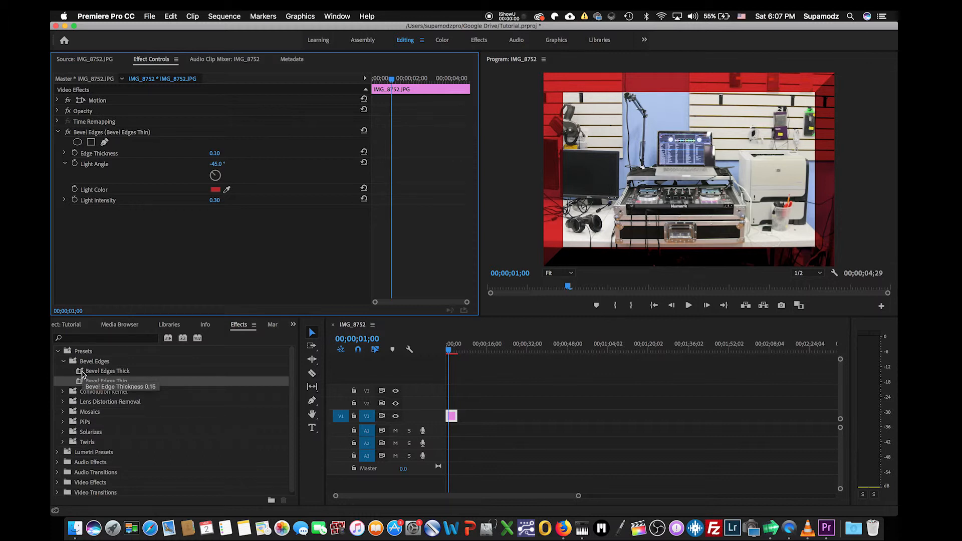
# - Apply the Mosaic In preset to the clip, review its block settings, and move the playhead to 00;00;02;00
pyautogui.click(63, 412)
pyautogui.moveTo(84, 425); pyautogui.dragTo(455, 419)
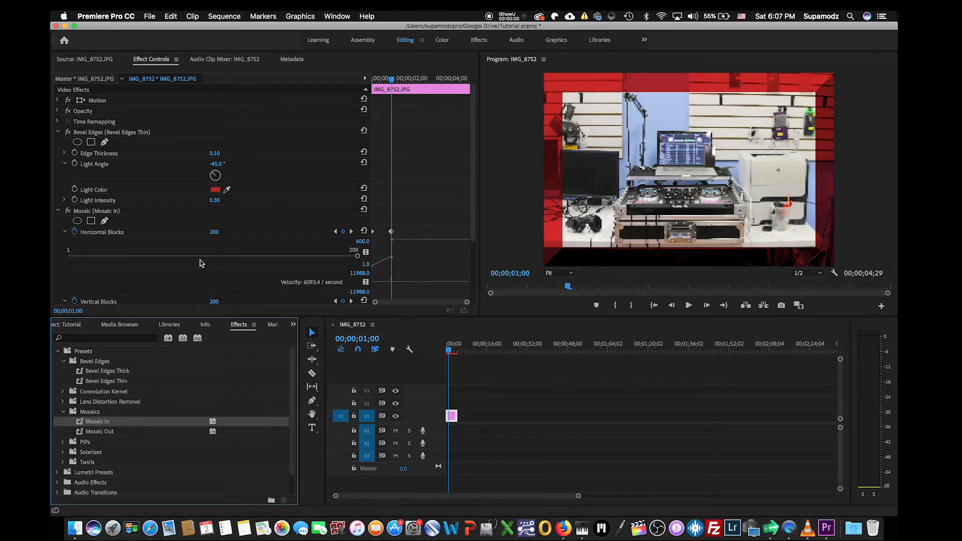
pyautogui.scroll(-3, 199, 263)
pyautogui.scroll(-4, 200, 263)
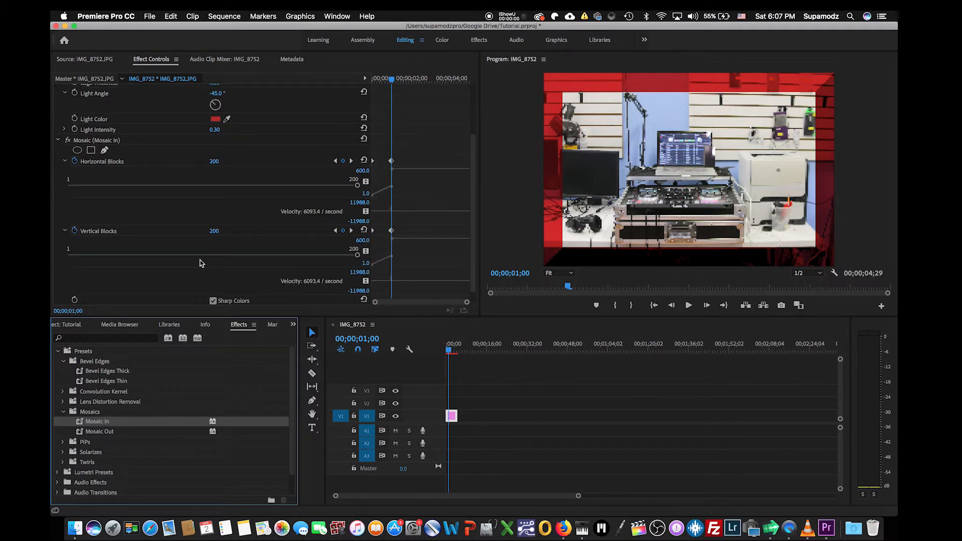
pyautogui.scroll(3, 200, 263)
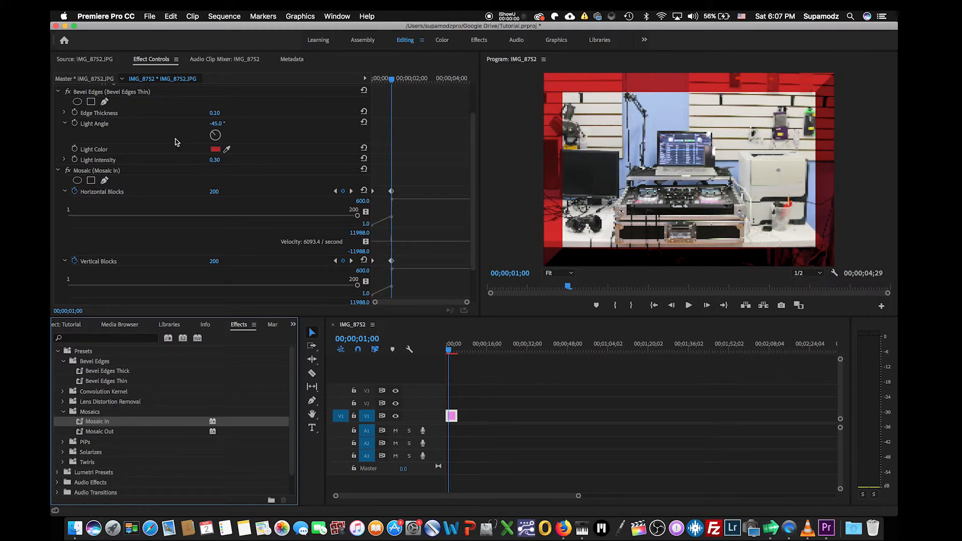
pyautogui.moveTo(392, 79); pyautogui.dragTo(411, 93)
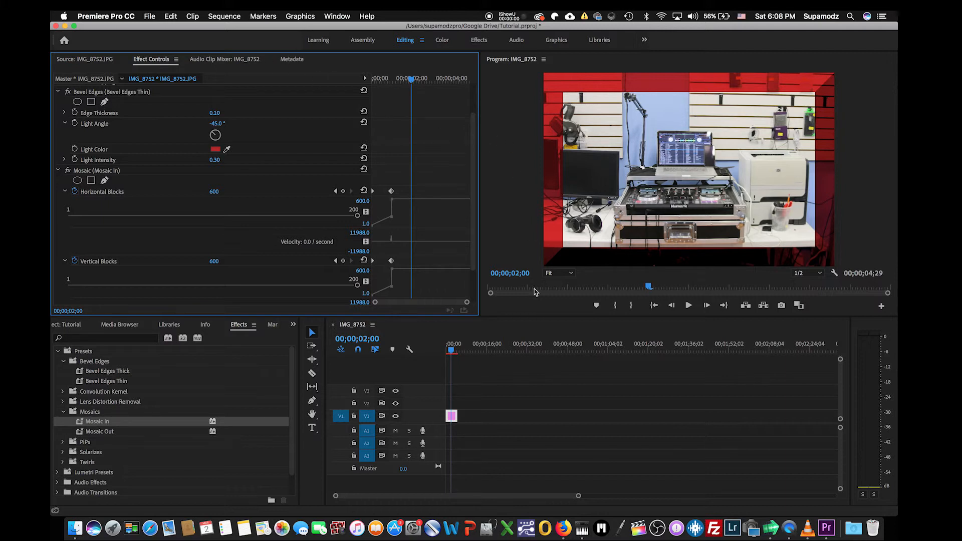
# - Delete the IMG_8752.JPG clip from the timeline and return to the project's media
pyautogui.click(458, 408)
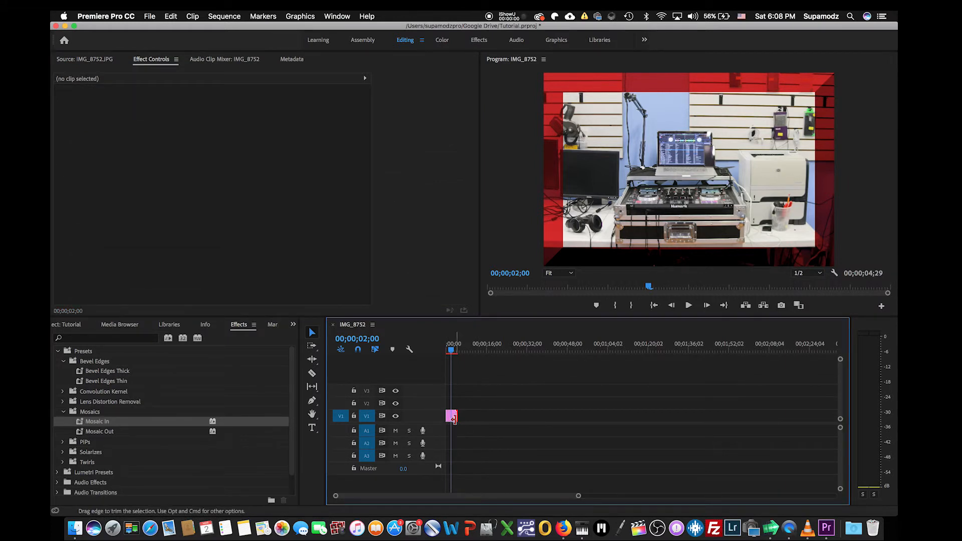
pyautogui.click(452, 418)
pyautogui.press('Delete')
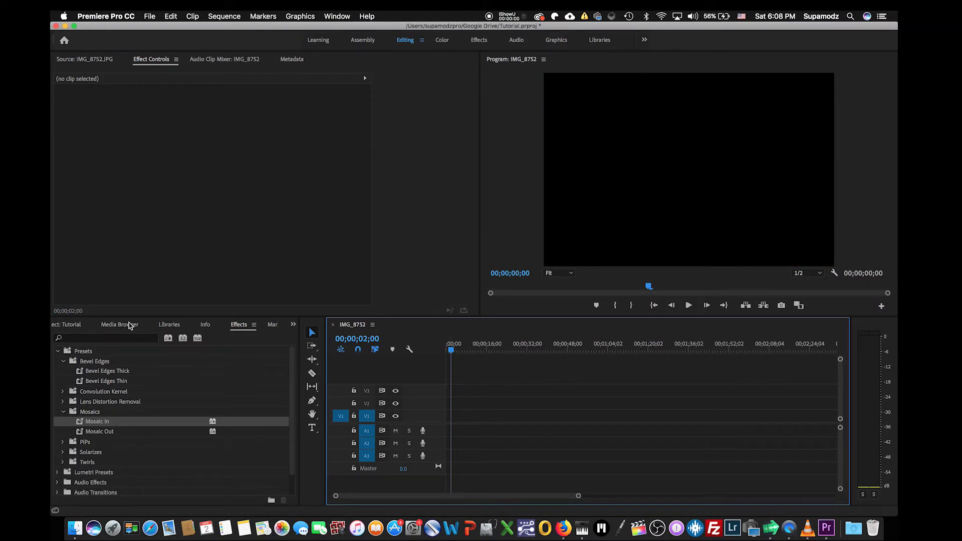
pyautogui.click(58, 351)
pyautogui.click(66, 326)
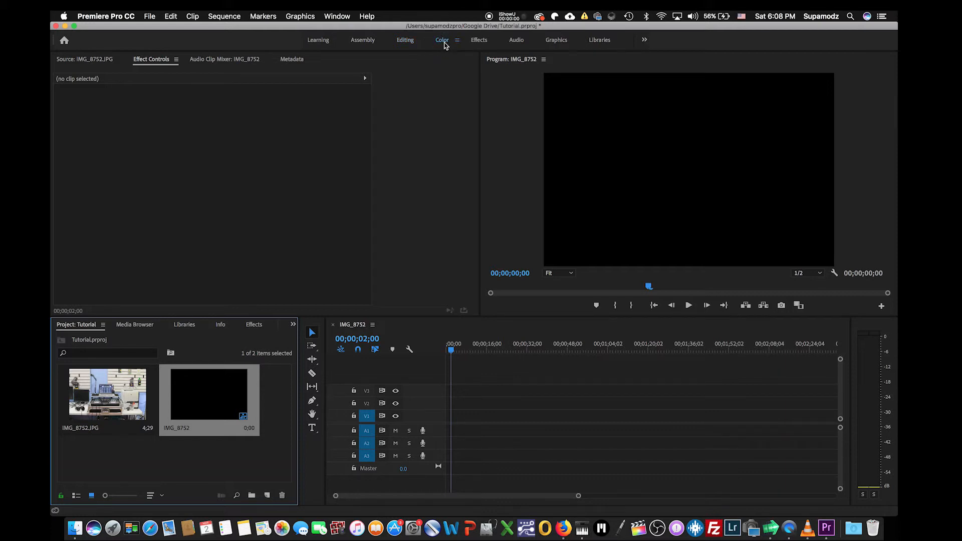
# - Switch to the Color workspace and bring the Lumetri Color panel into focus
pyautogui.click(443, 41)
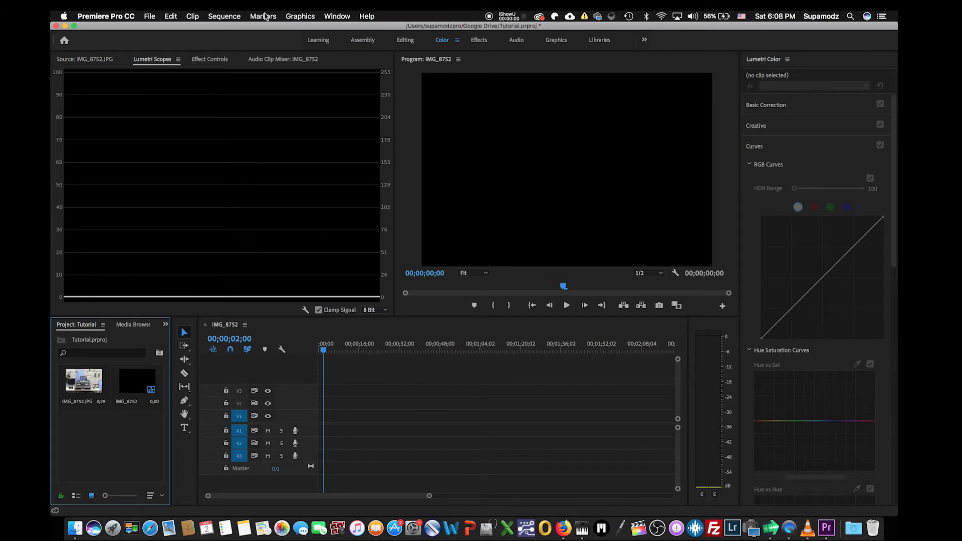
pyautogui.click(294, 17)
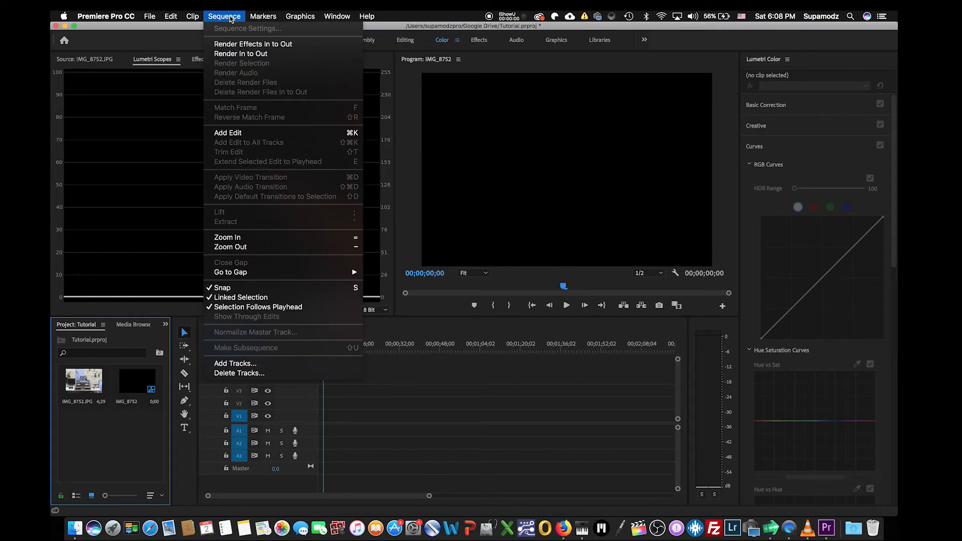
pyautogui.moveTo(305, 17)
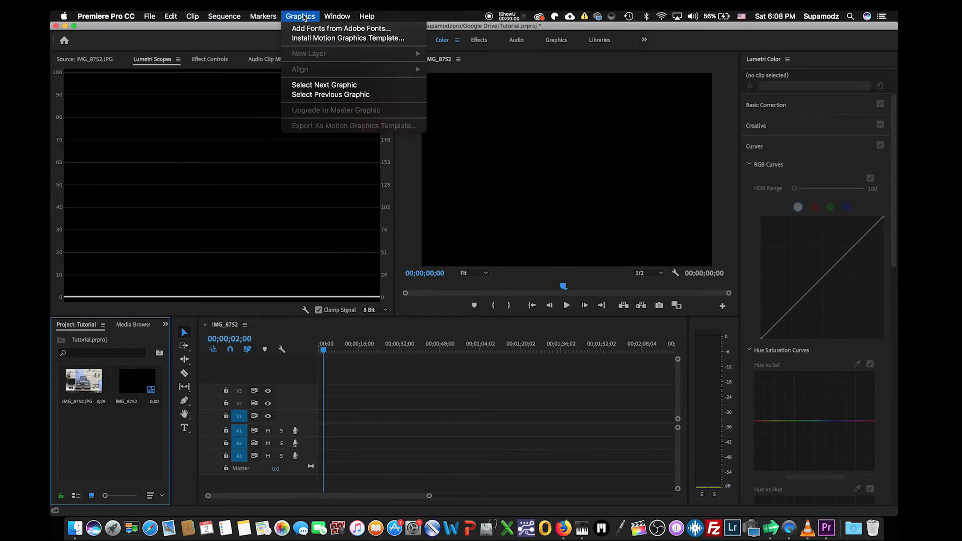
pyautogui.moveTo(337, 17)
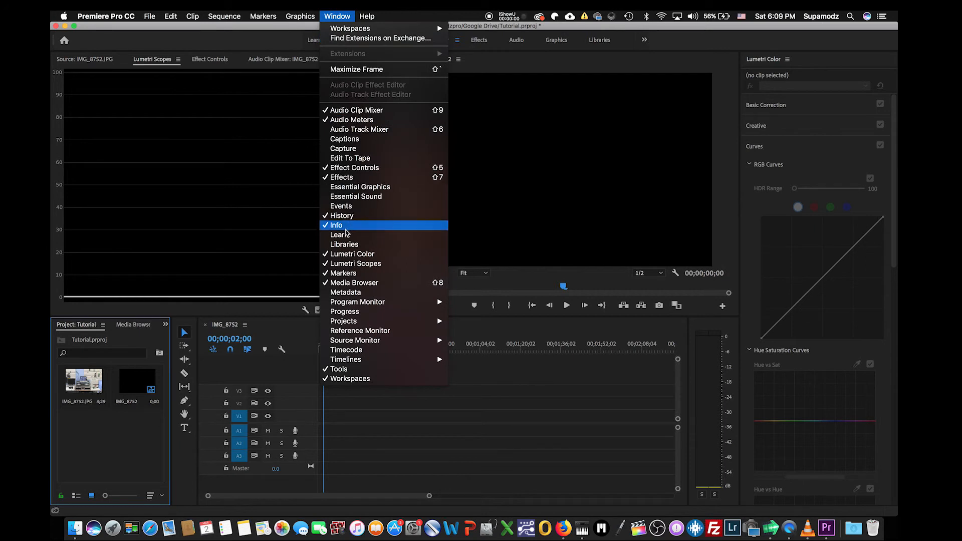
pyautogui.click(330, 255)
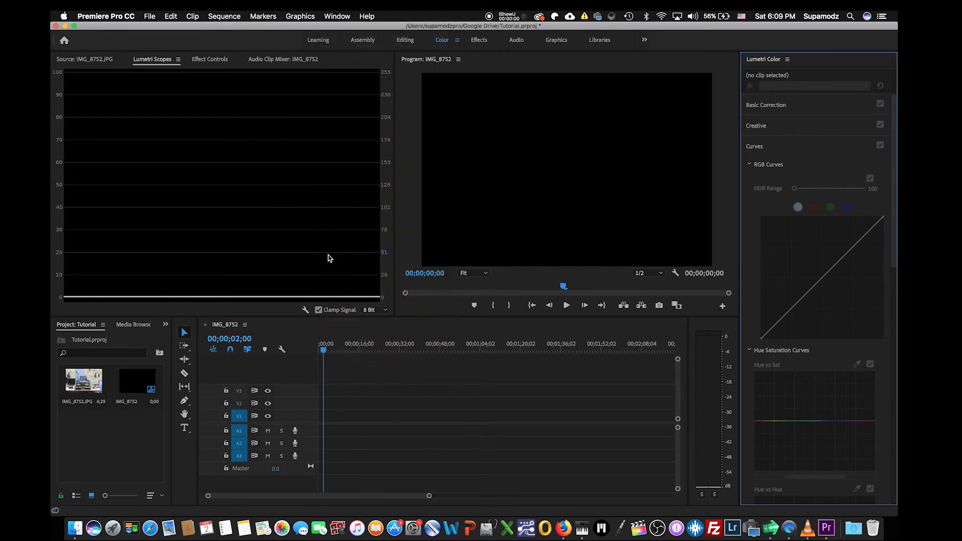
# - Bring the Lumetri Scopes into focus and place IMG_8752.JPG at the start of video track V1
pyautogui.click(338, 17)
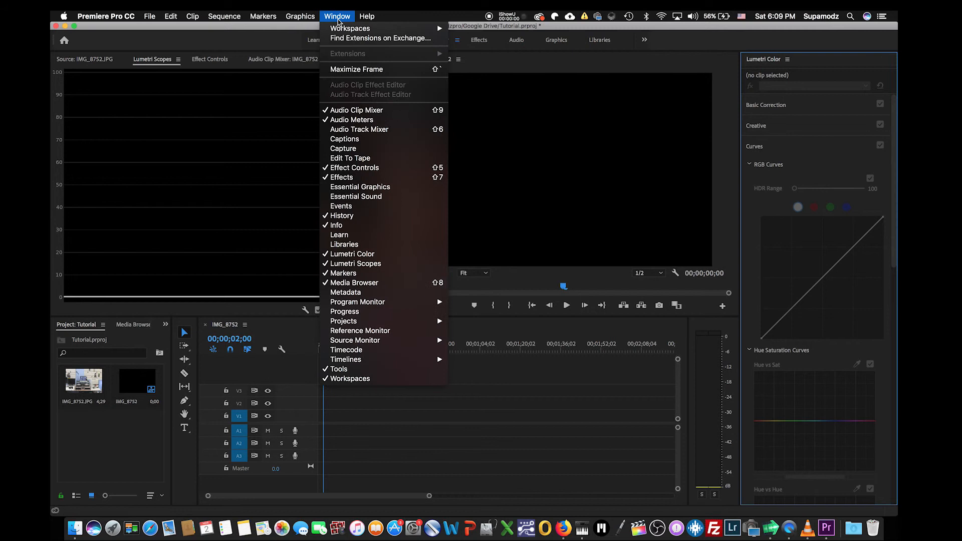
pyautogui.click(326, 266)
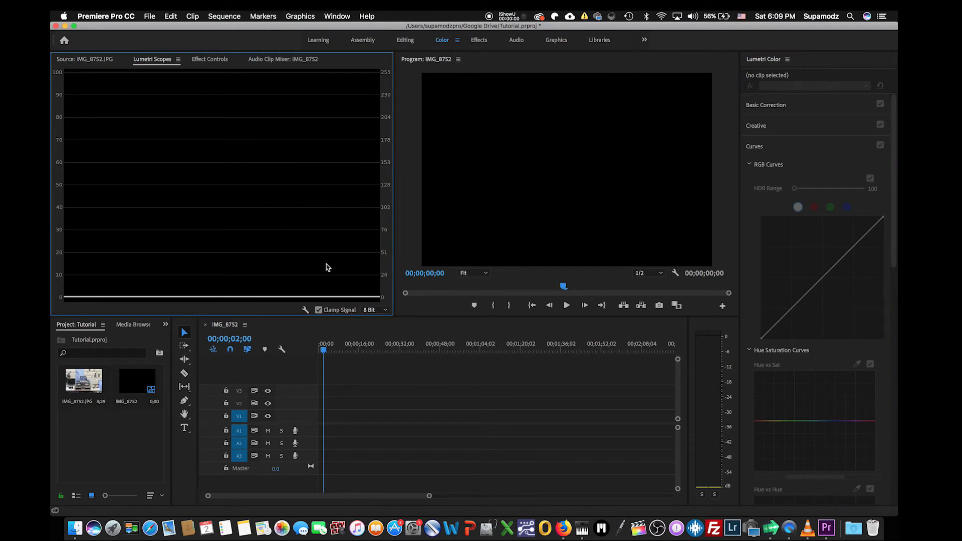
pyautogui.moveTo(91, 388); pyautogui.dragTo(323, 416)
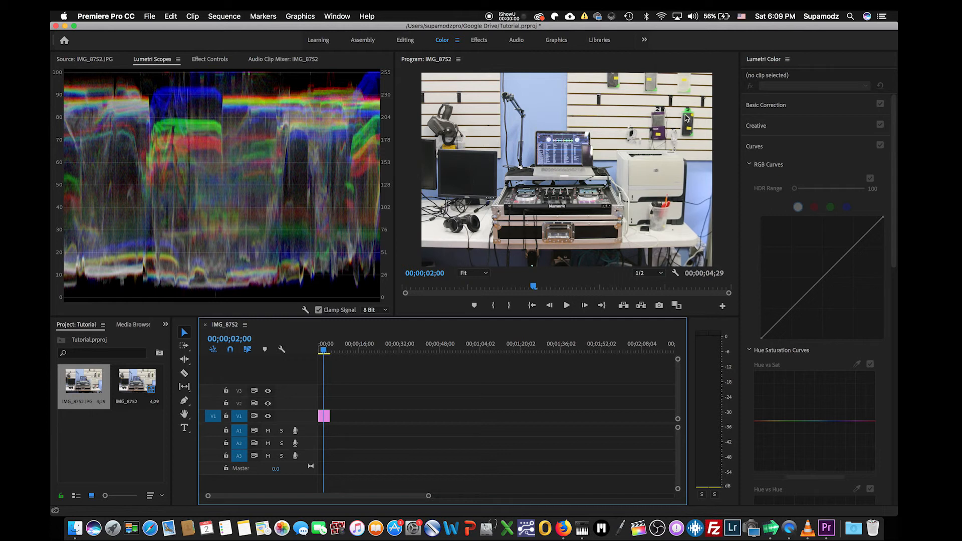
# - Look through the Effects workspace with its Presets category expanded, and switch to the Audio workspace
pyautogui.click(480, 41)
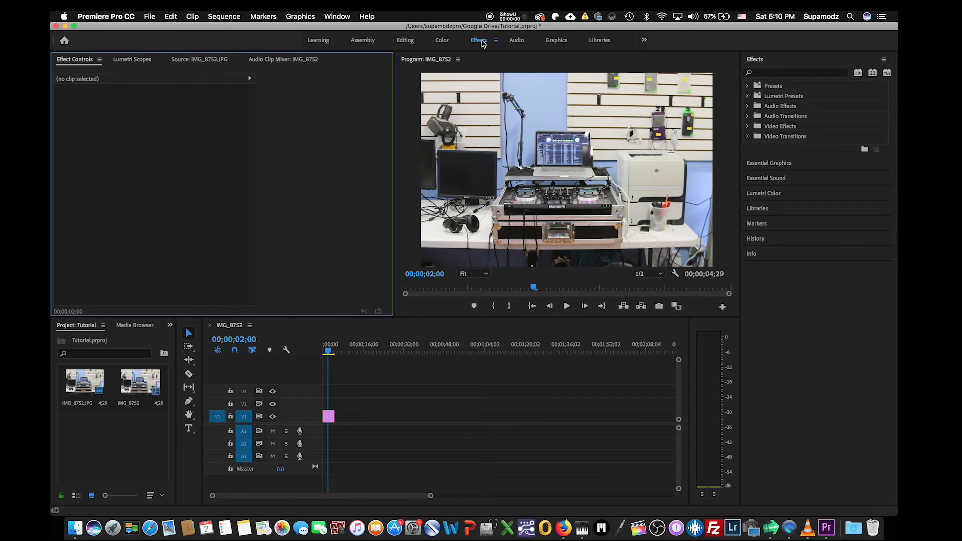
pyautogui.click(747, 86)
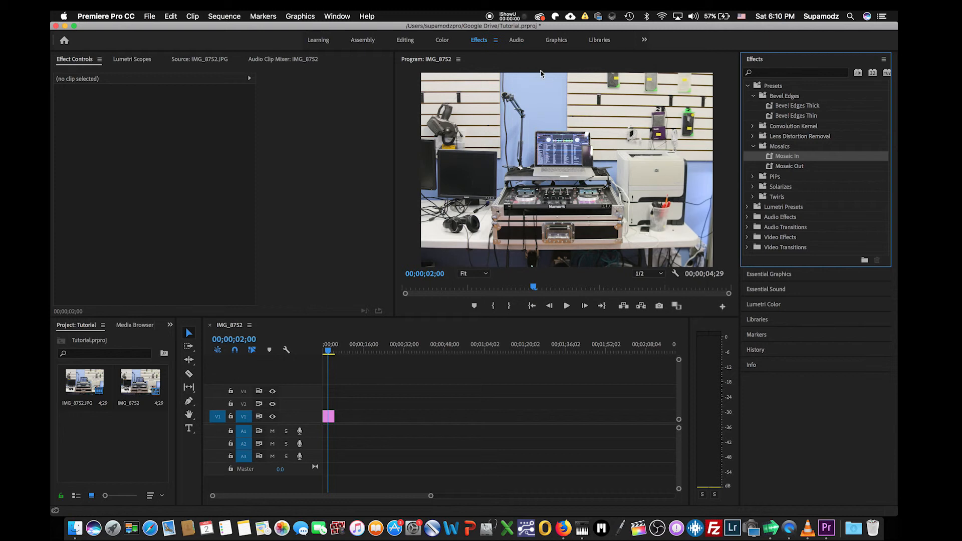
pyautogui.click(516, 40)
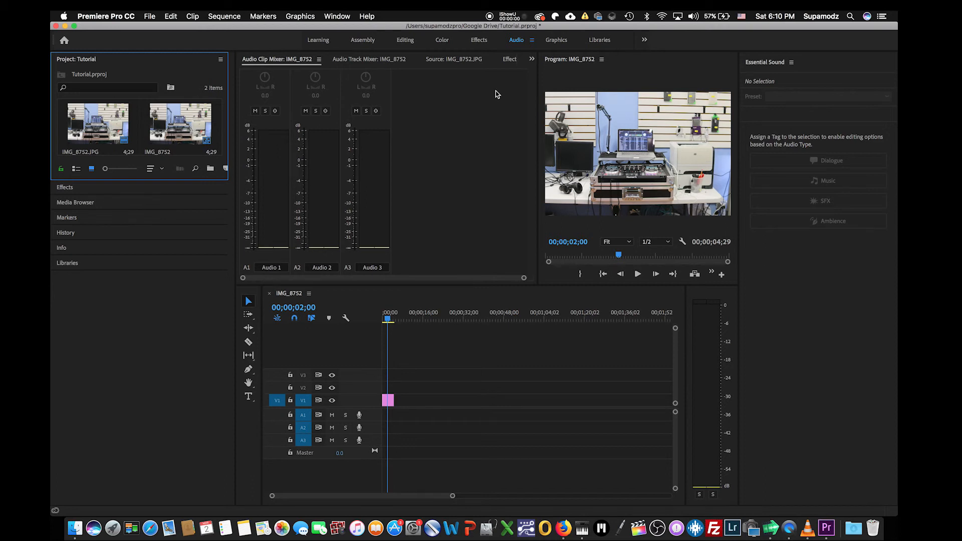
# - Switch to the Graphics workspace and browse the Essential Graphics title, credits and caption templates
pyautogui.click(560, 41)
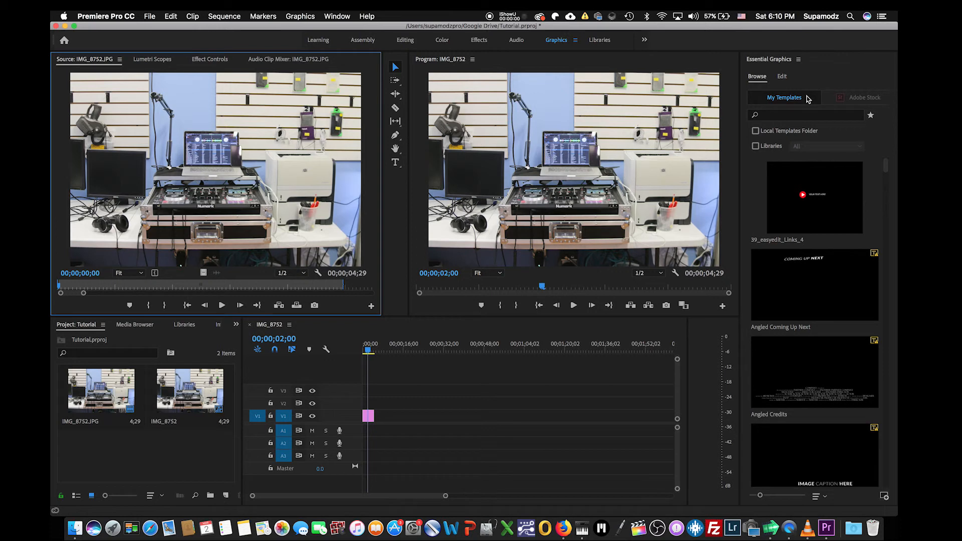
pyautogui.click(830, 195)
pyautogui.click(830, 275)
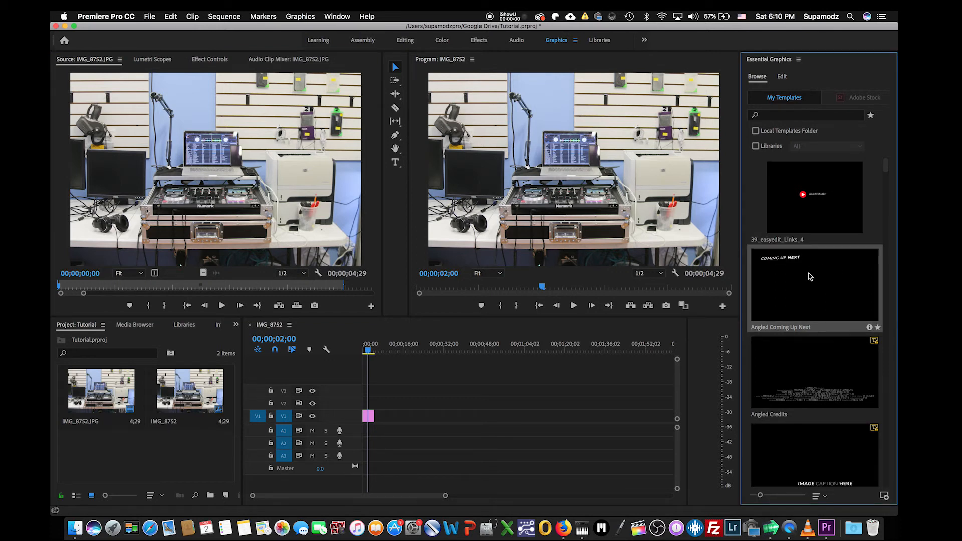
pyautogui.scroll(-8, 812, 275)
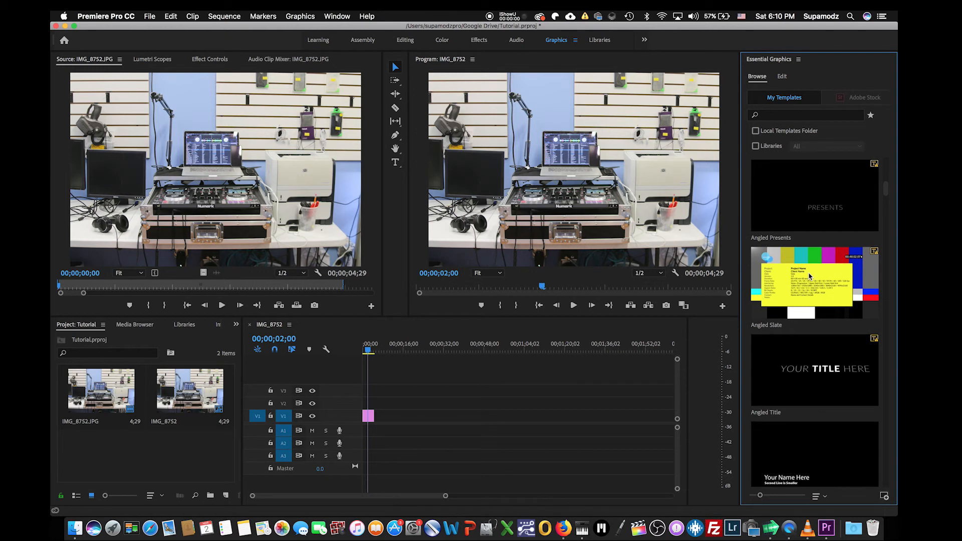
pyautogui.scroll(-3, 811, 276)
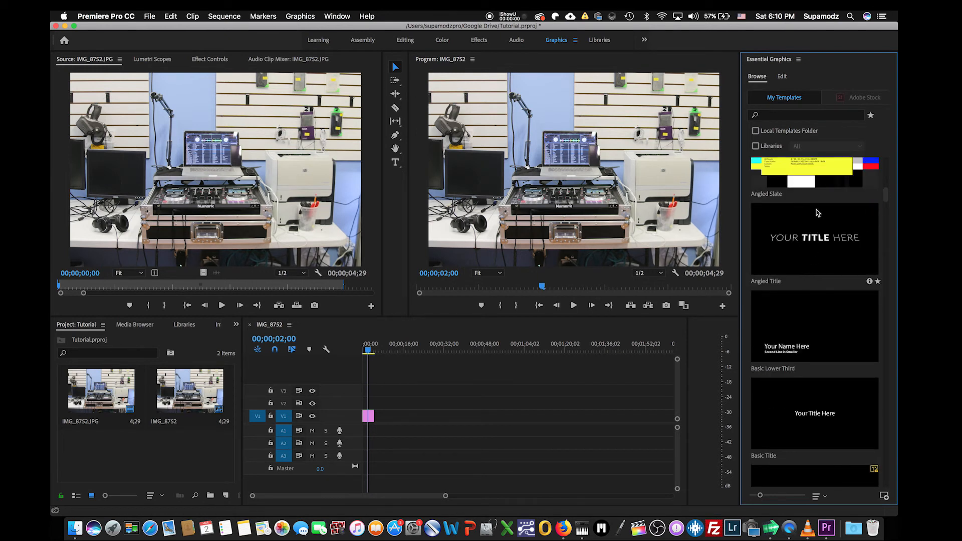
pyautogui.scroll(-5, 817, 286)
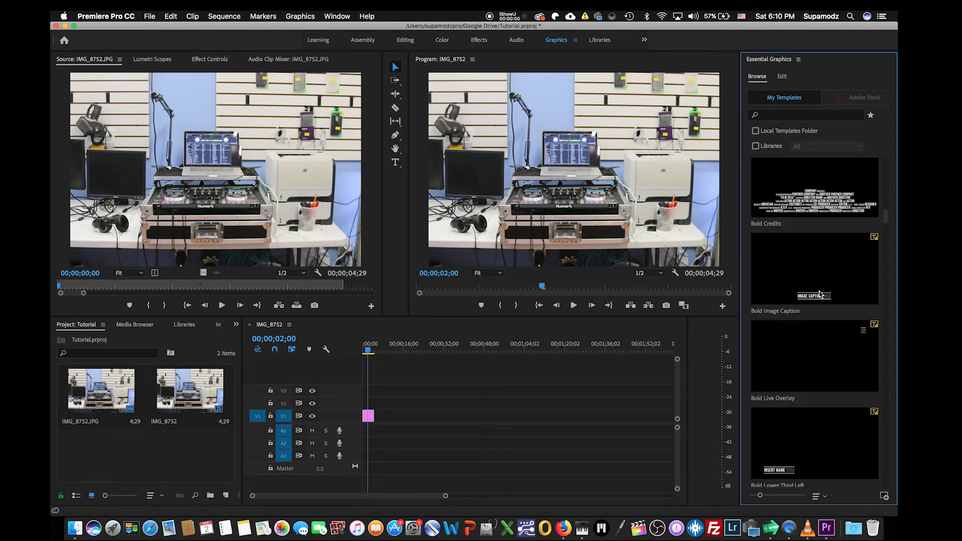
pyautogui.scroll(4, 824, 246)
pyautogui.scroll(-6, 824, 244)
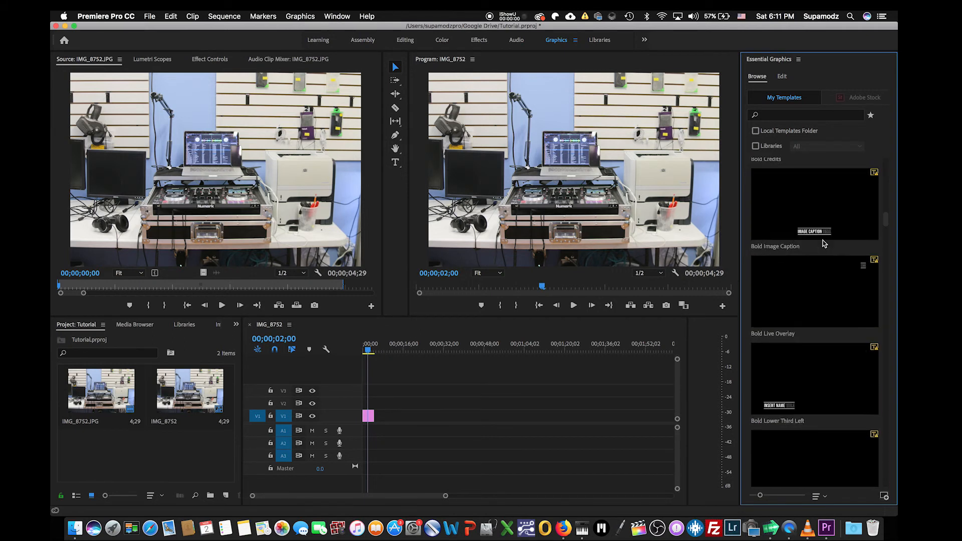
pyautogui.scroll(-5, 825, 244)
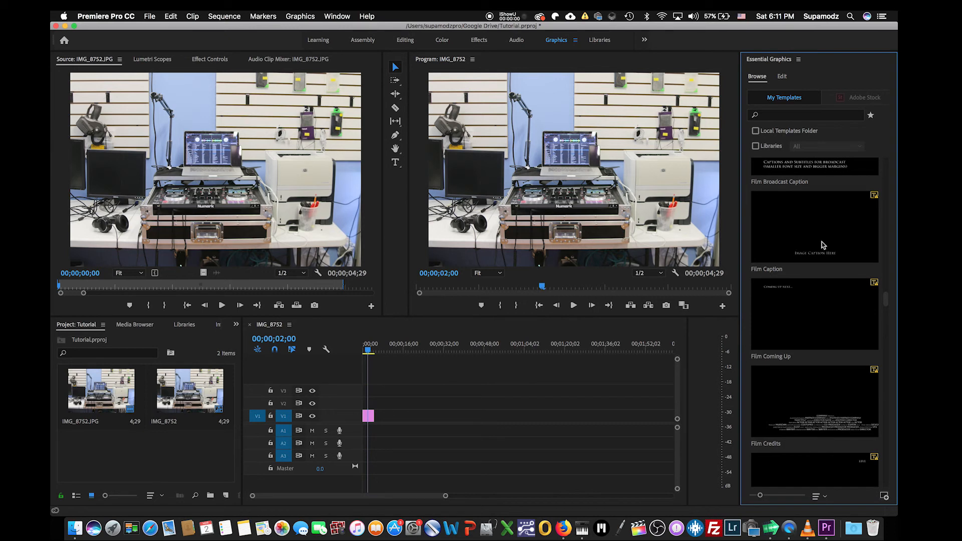
pyautogui.scroll(-8, 822, 245)
# - Switch to the Libraries workspace and focus on its project media
pyautogui.click(604, 42)
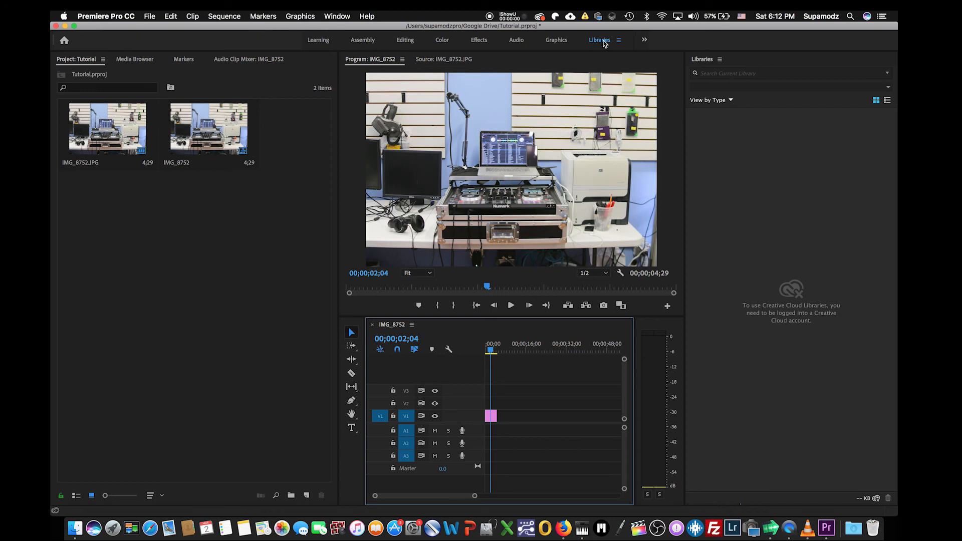
pyautogui.click(258, 257)
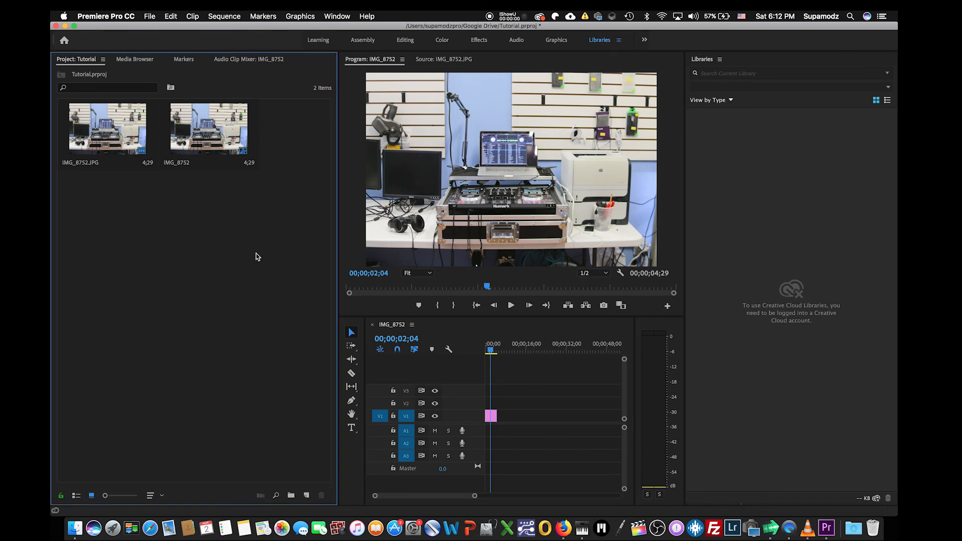